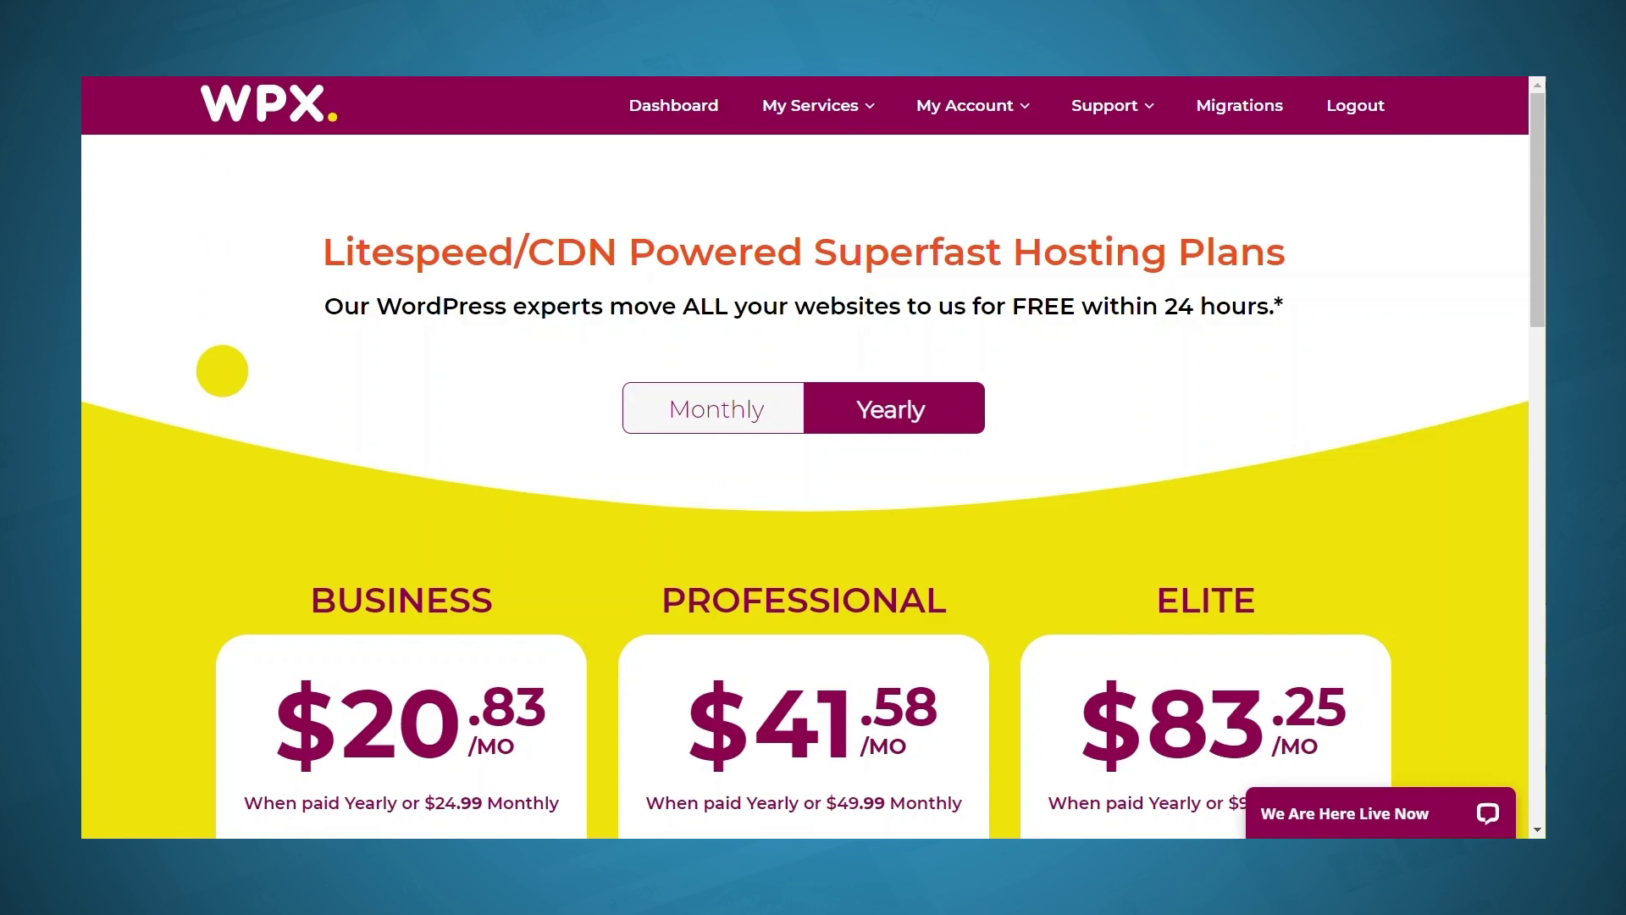
Step: Open the unpaid $262.98 invoice from the invoice list and begin PayPal checkout
mouse_move(829, 106)
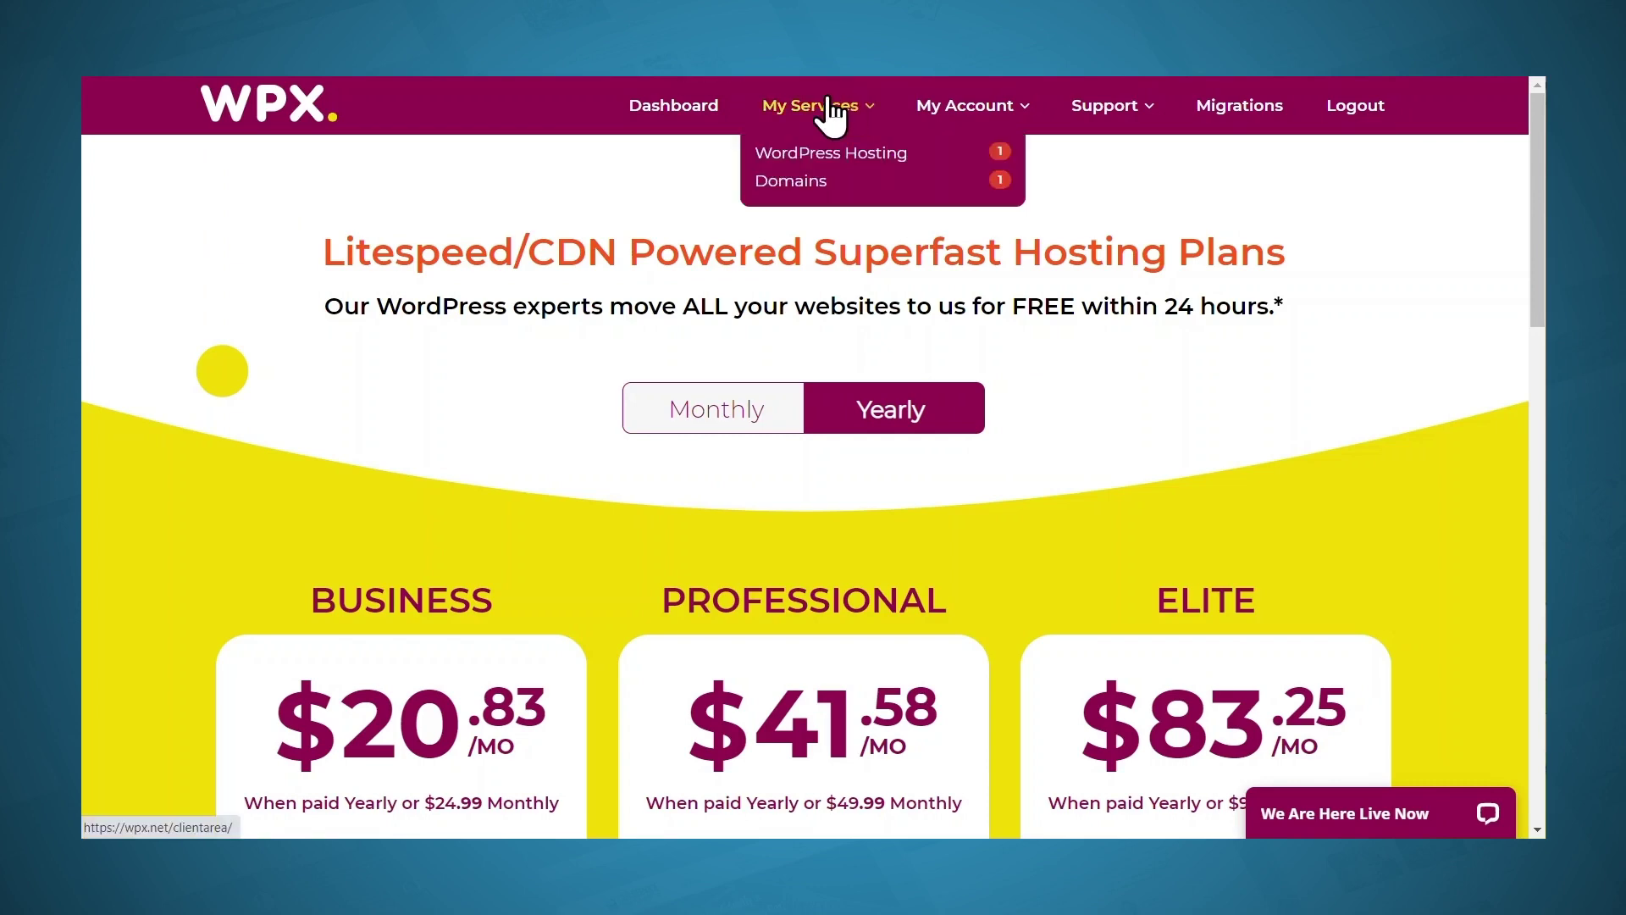
left_click(829, 106)
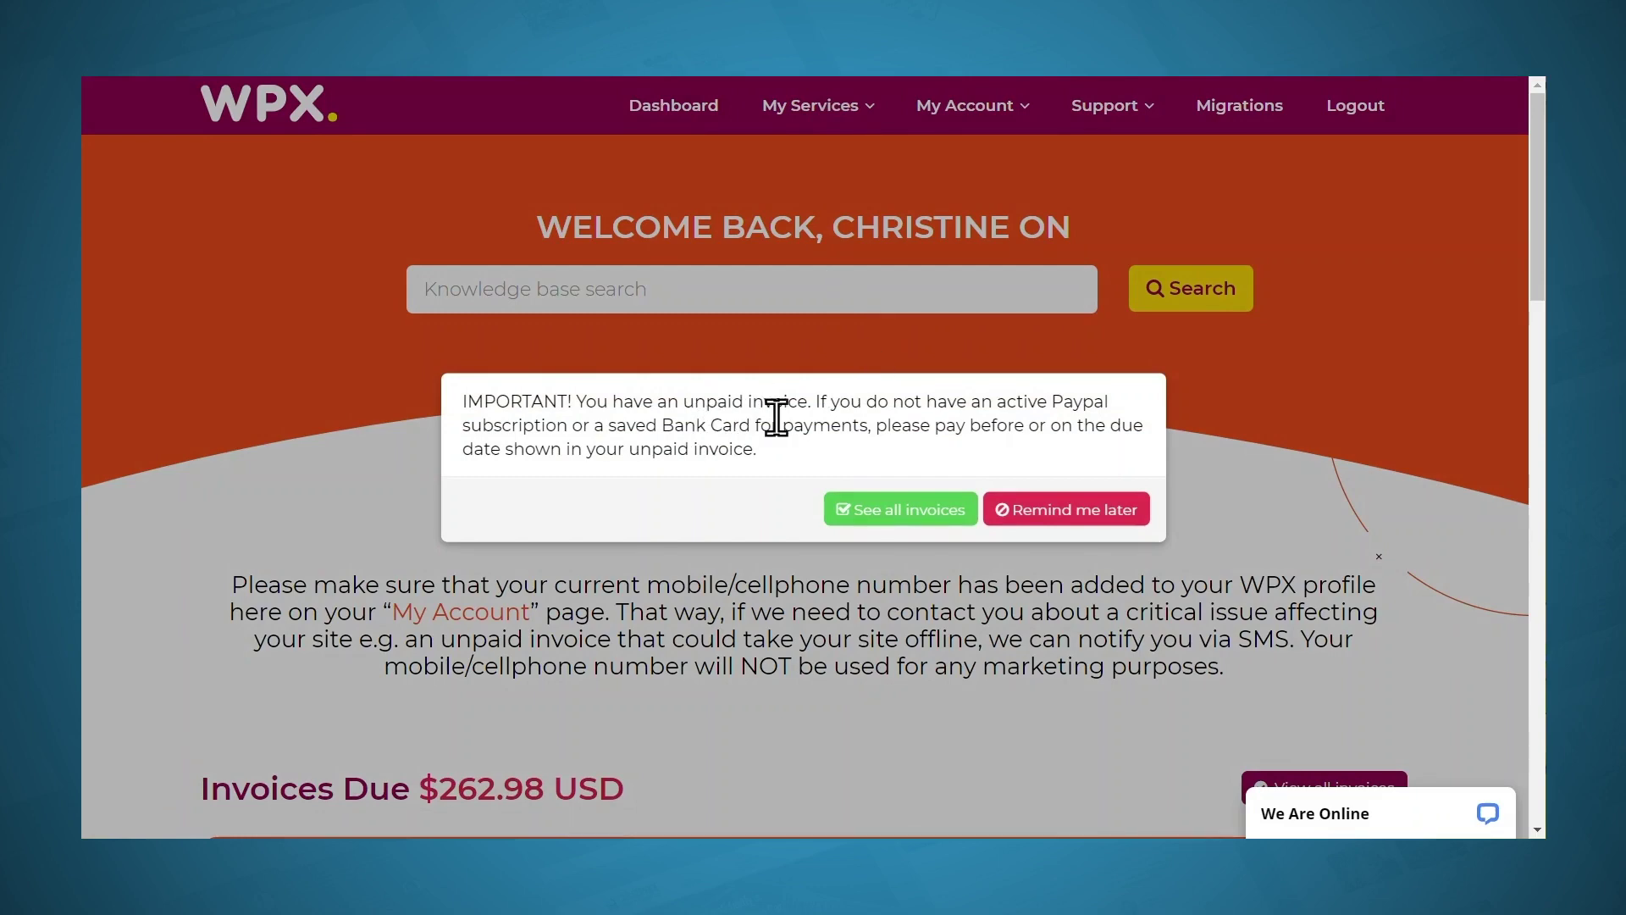
left_click(886, 517)
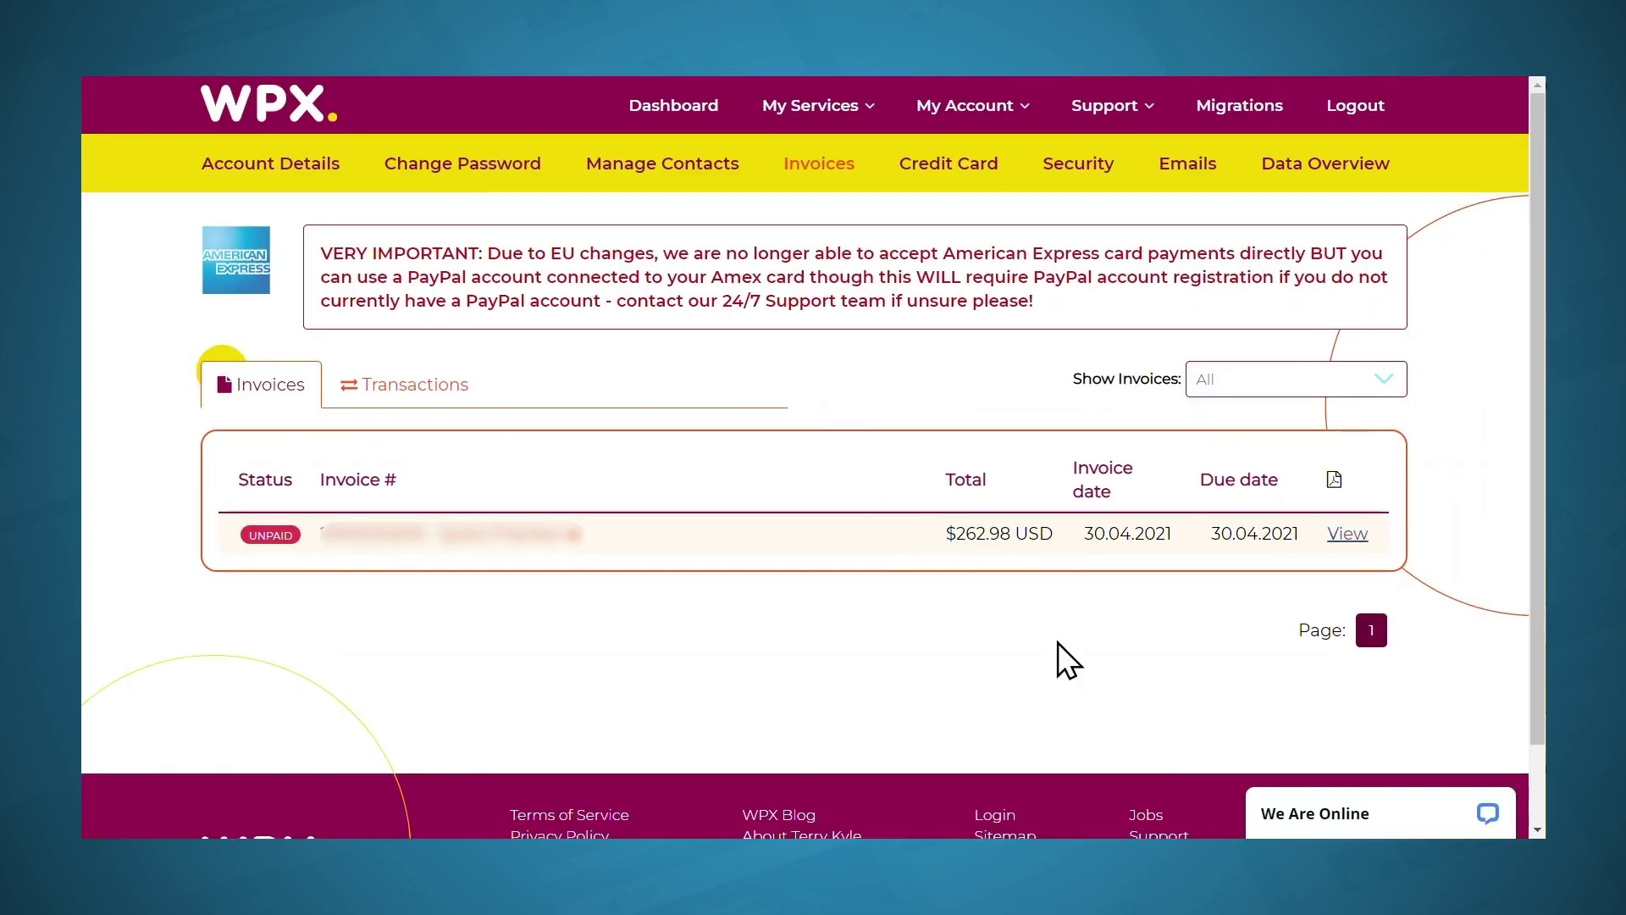
left_click(1347, 534)
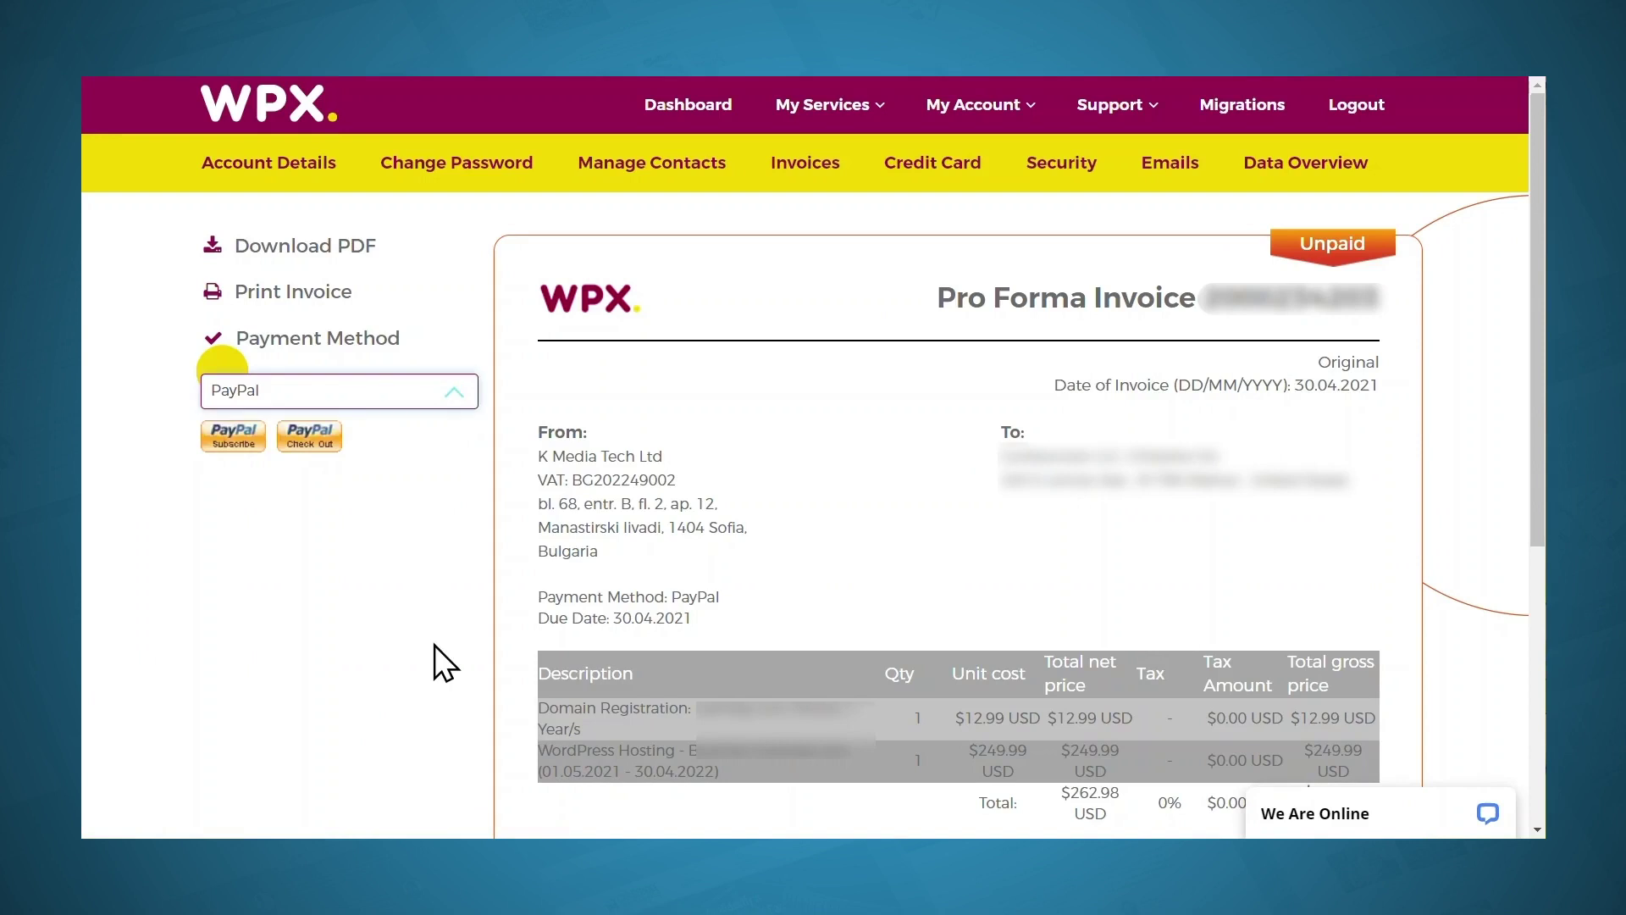
left_click(314, 436)
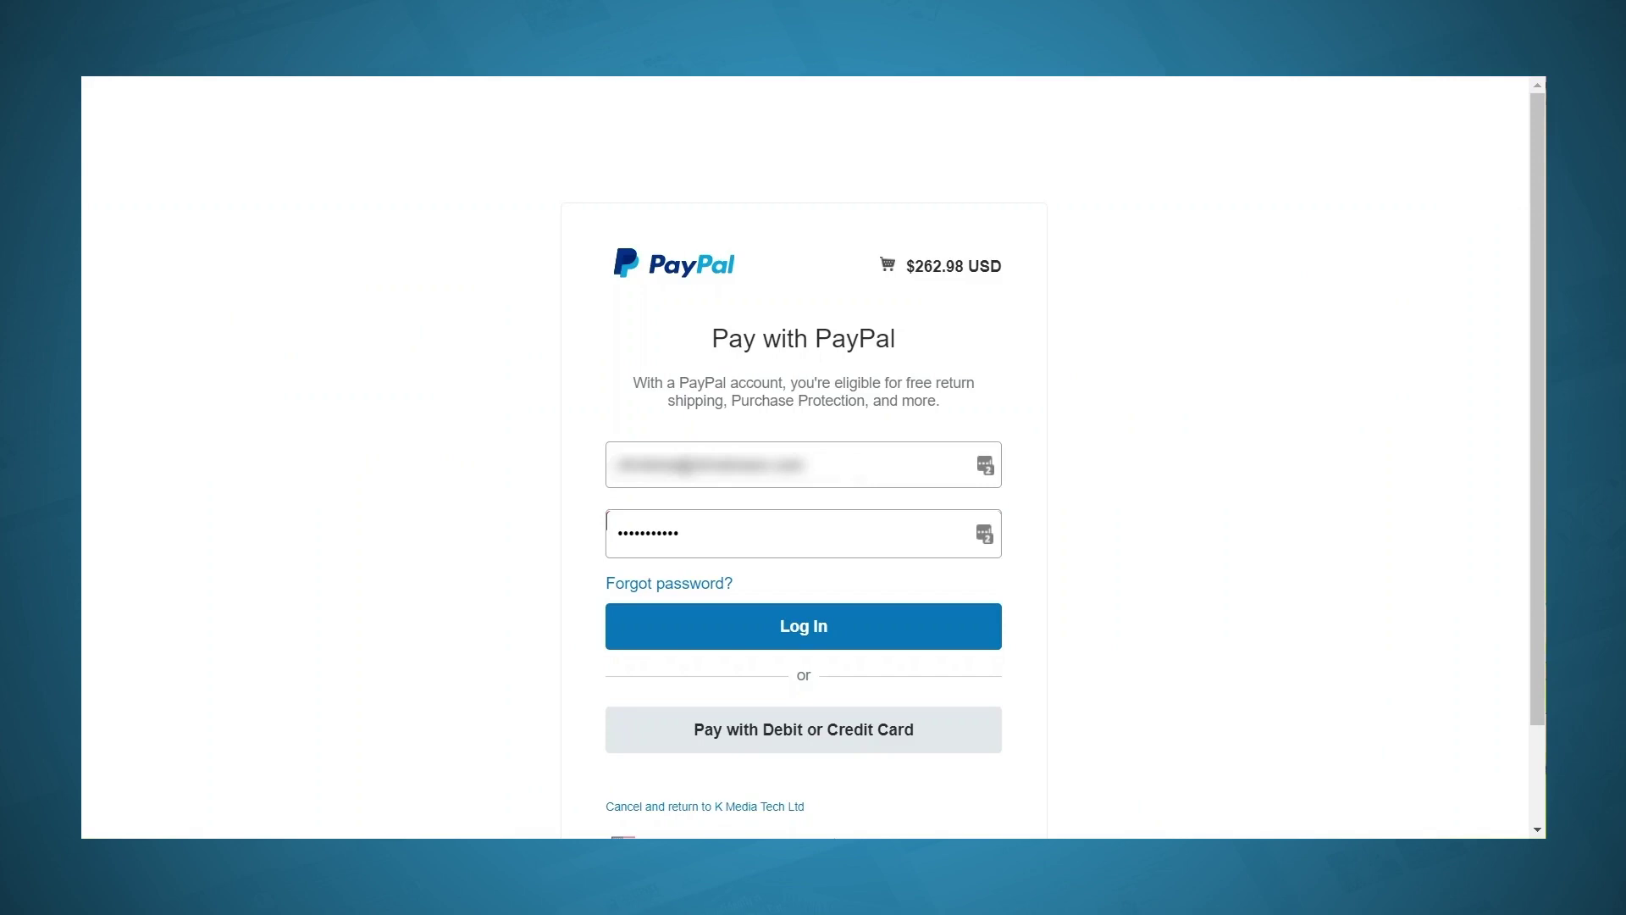
Step: Log in to PayPal and pay $262.98 USD to K Media Tech Ltd with the saved card
left_click(856, 630)
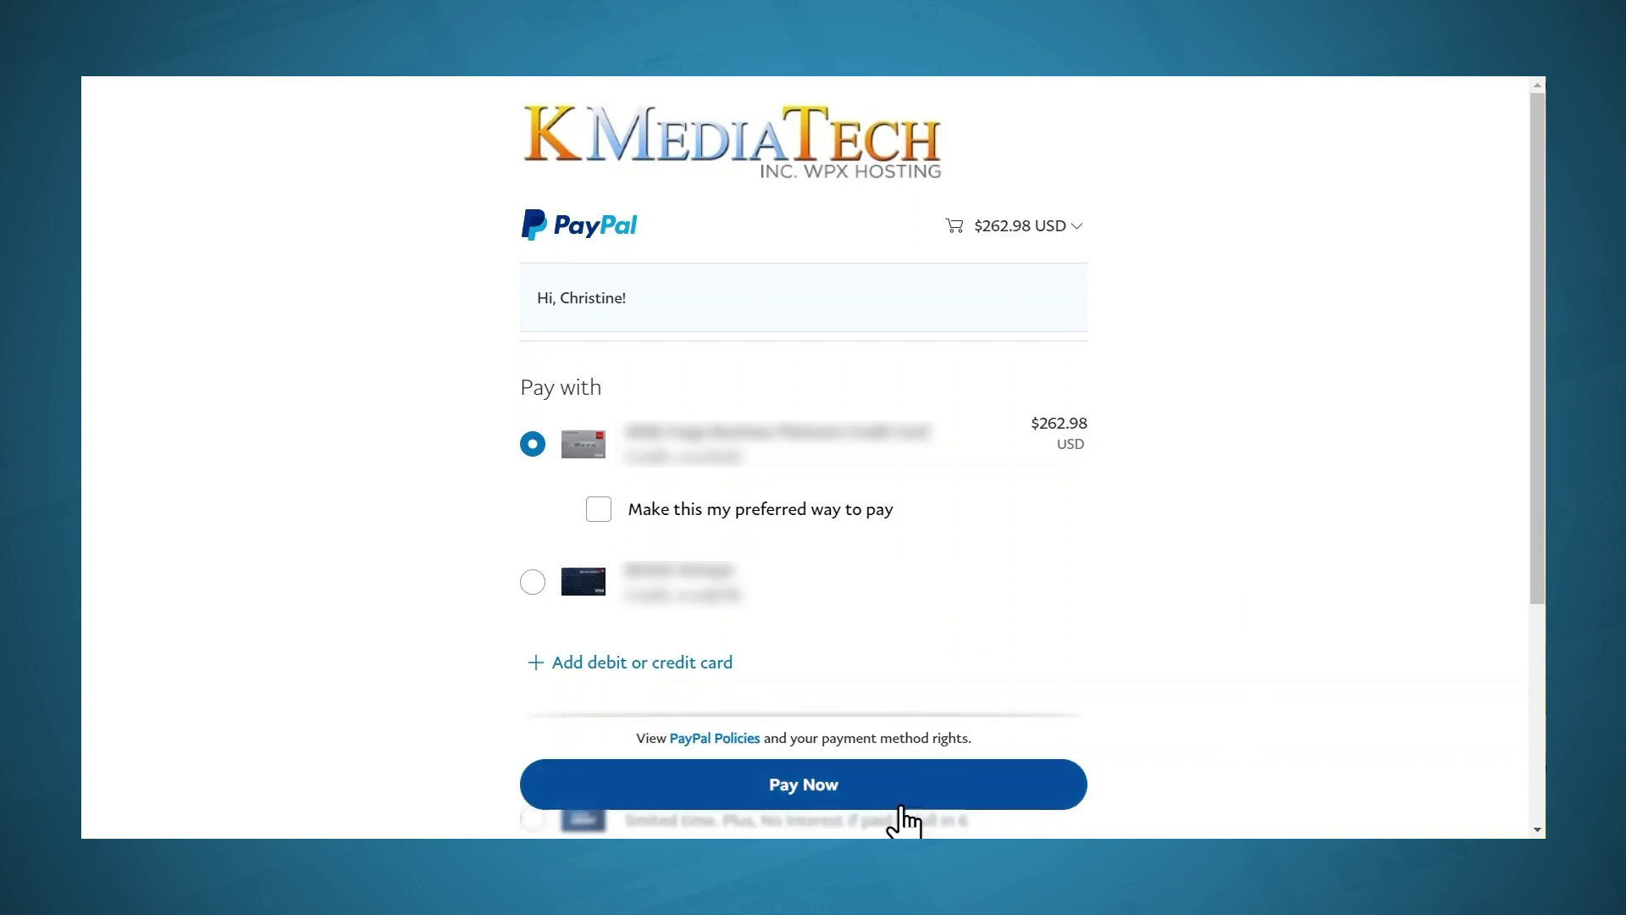
left_click(857, 790)
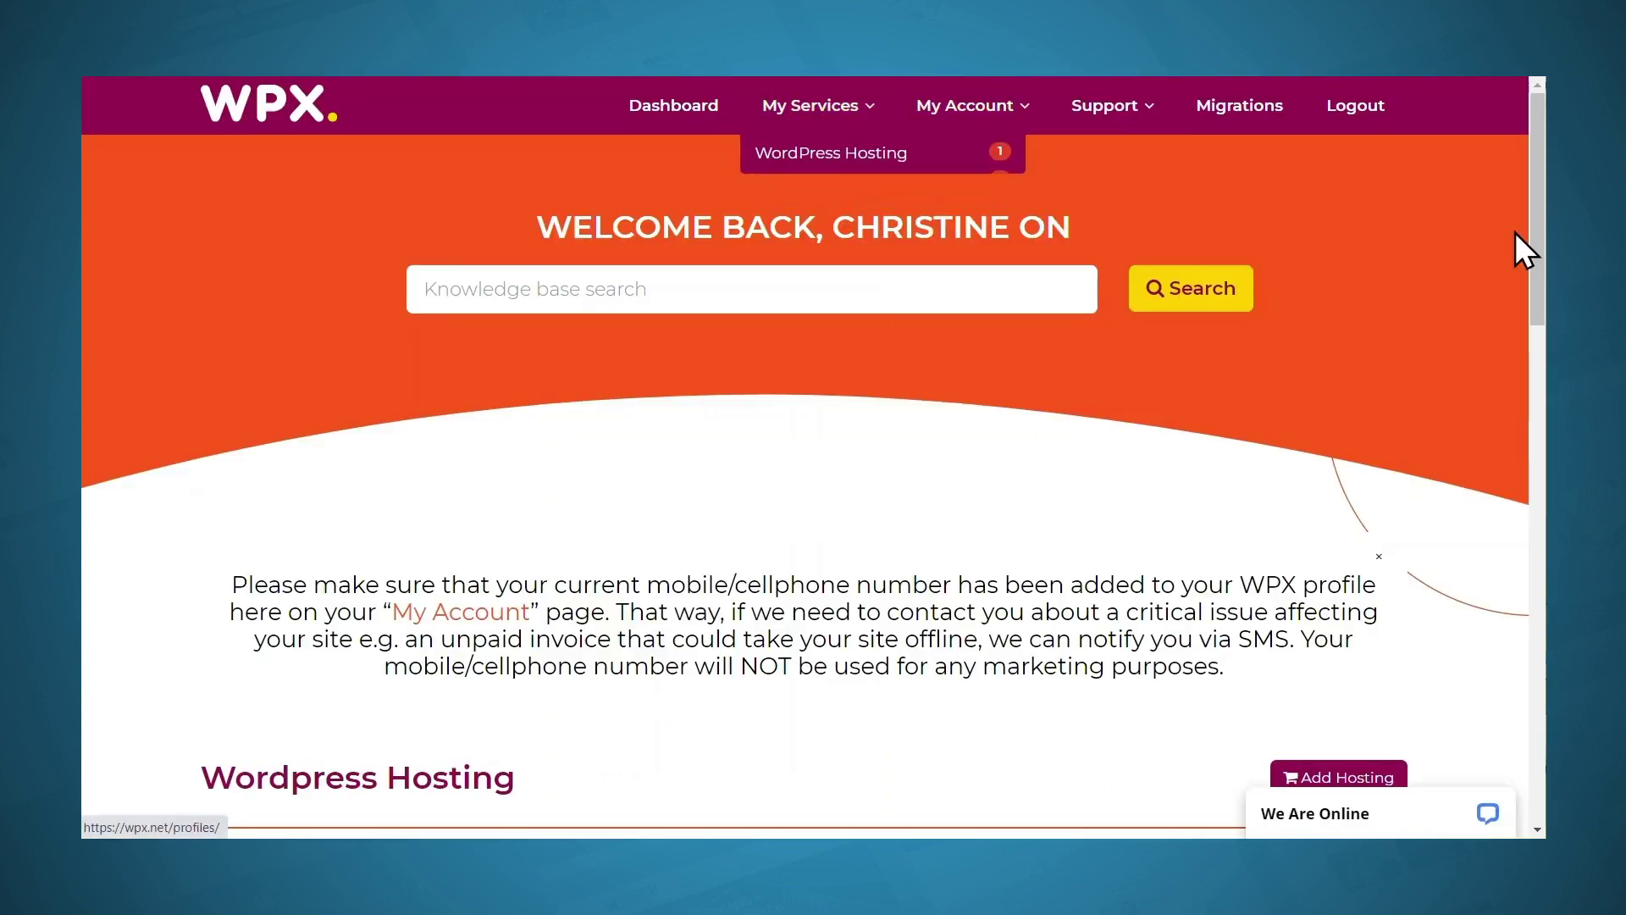
Step: Go to the Business WordPress hosting service's Manage Websites page
scroll(1515, 232, "down", 6)
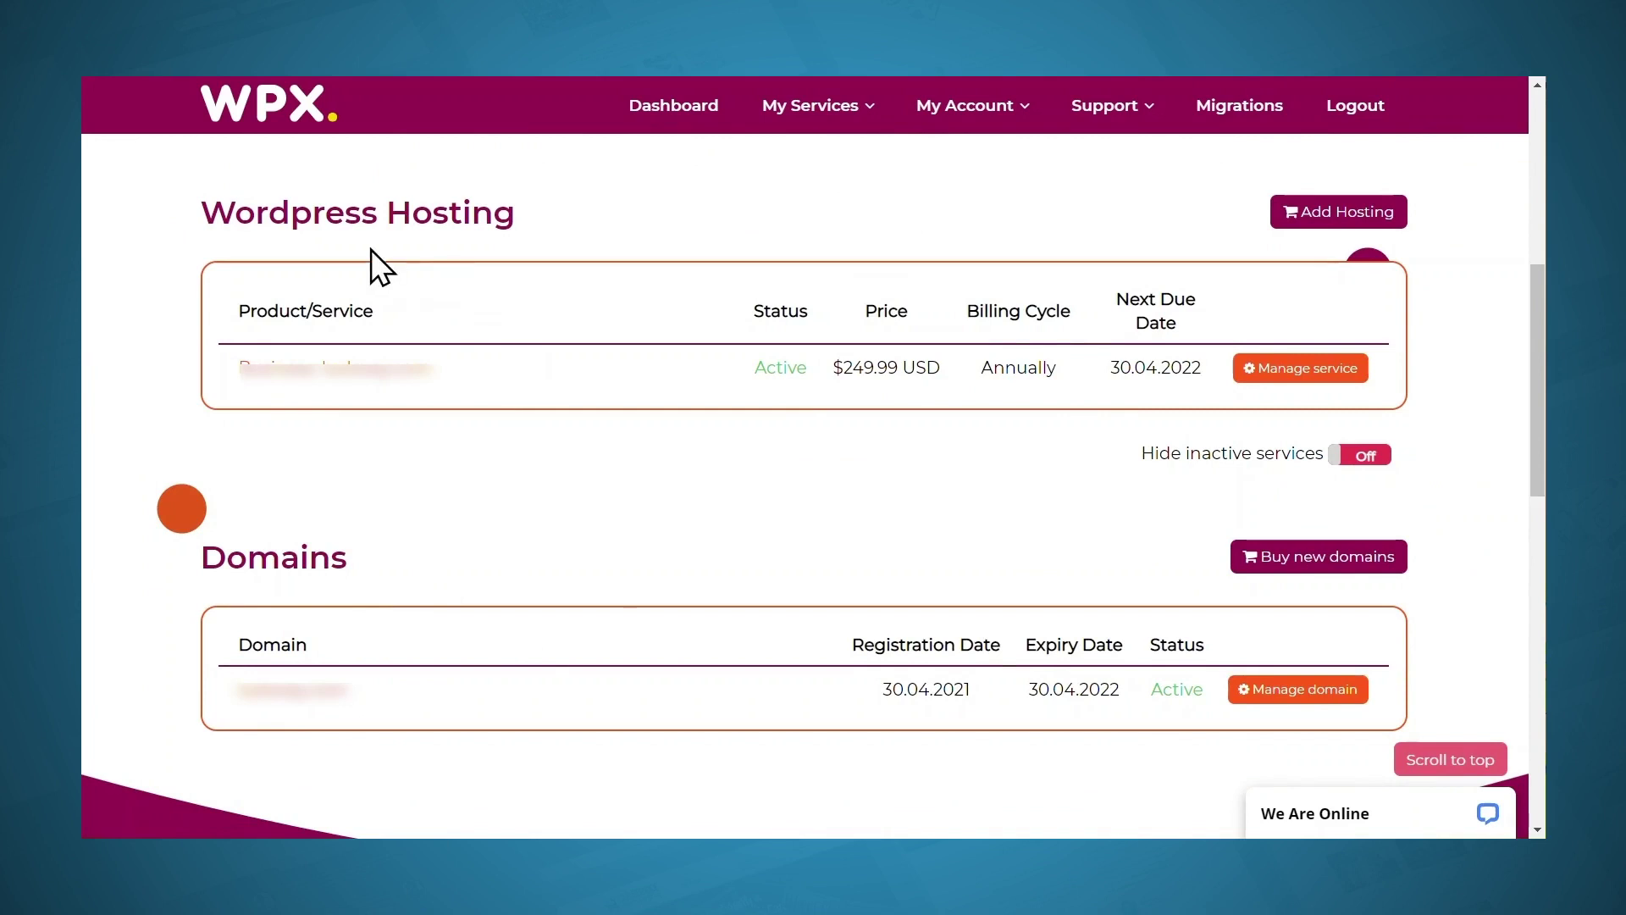
left_click(1305, 372)
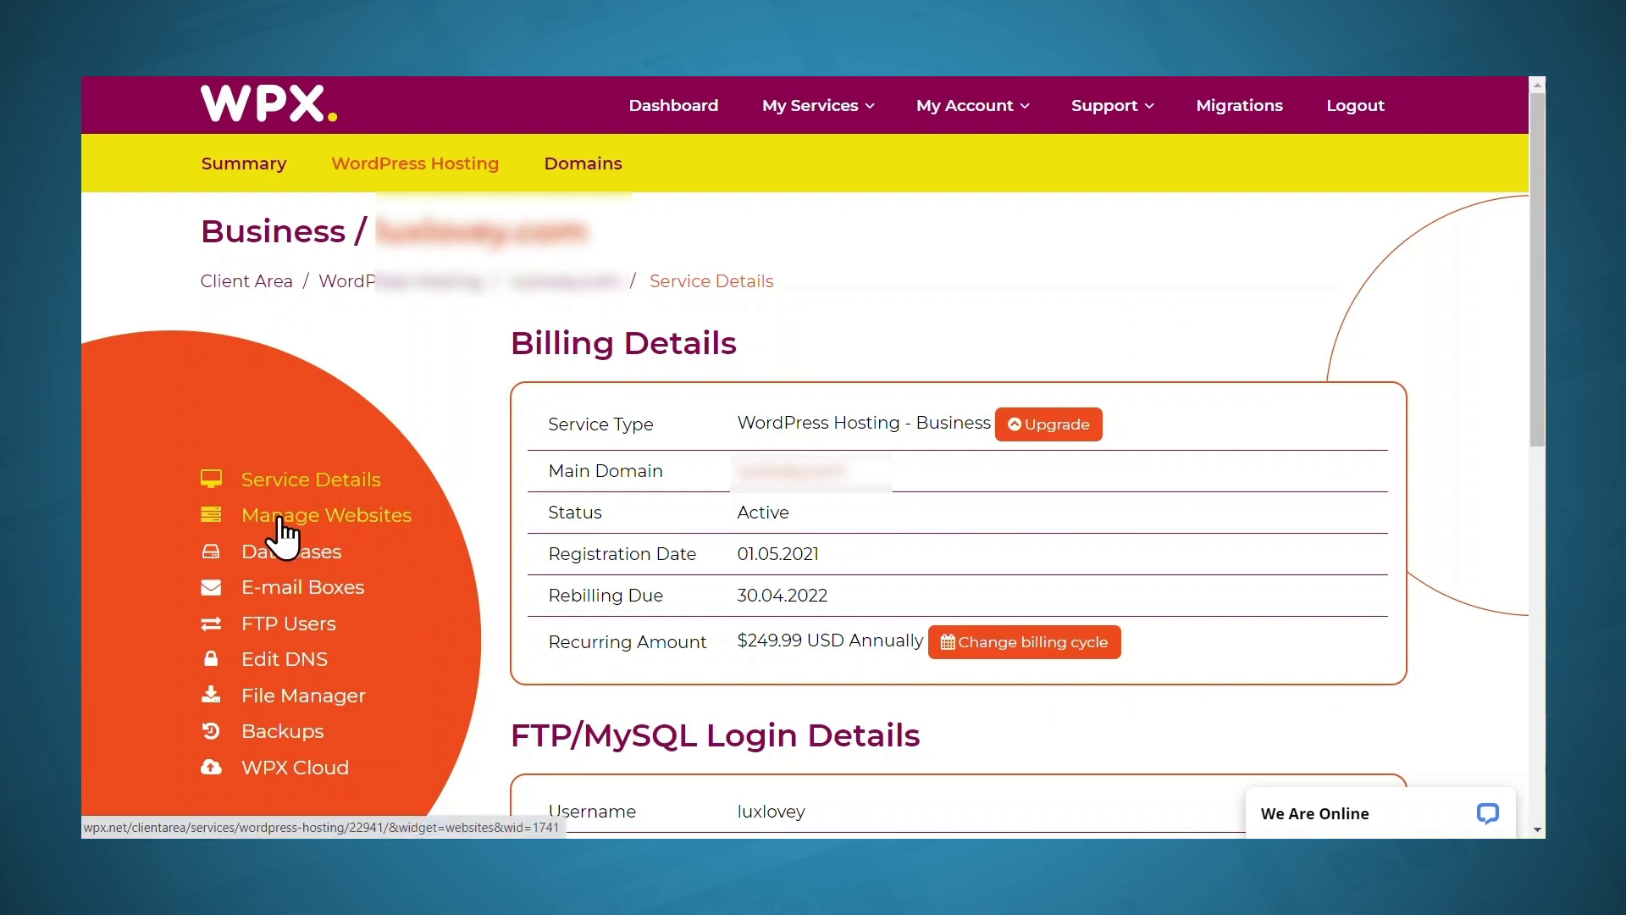
left_click(363, 518)
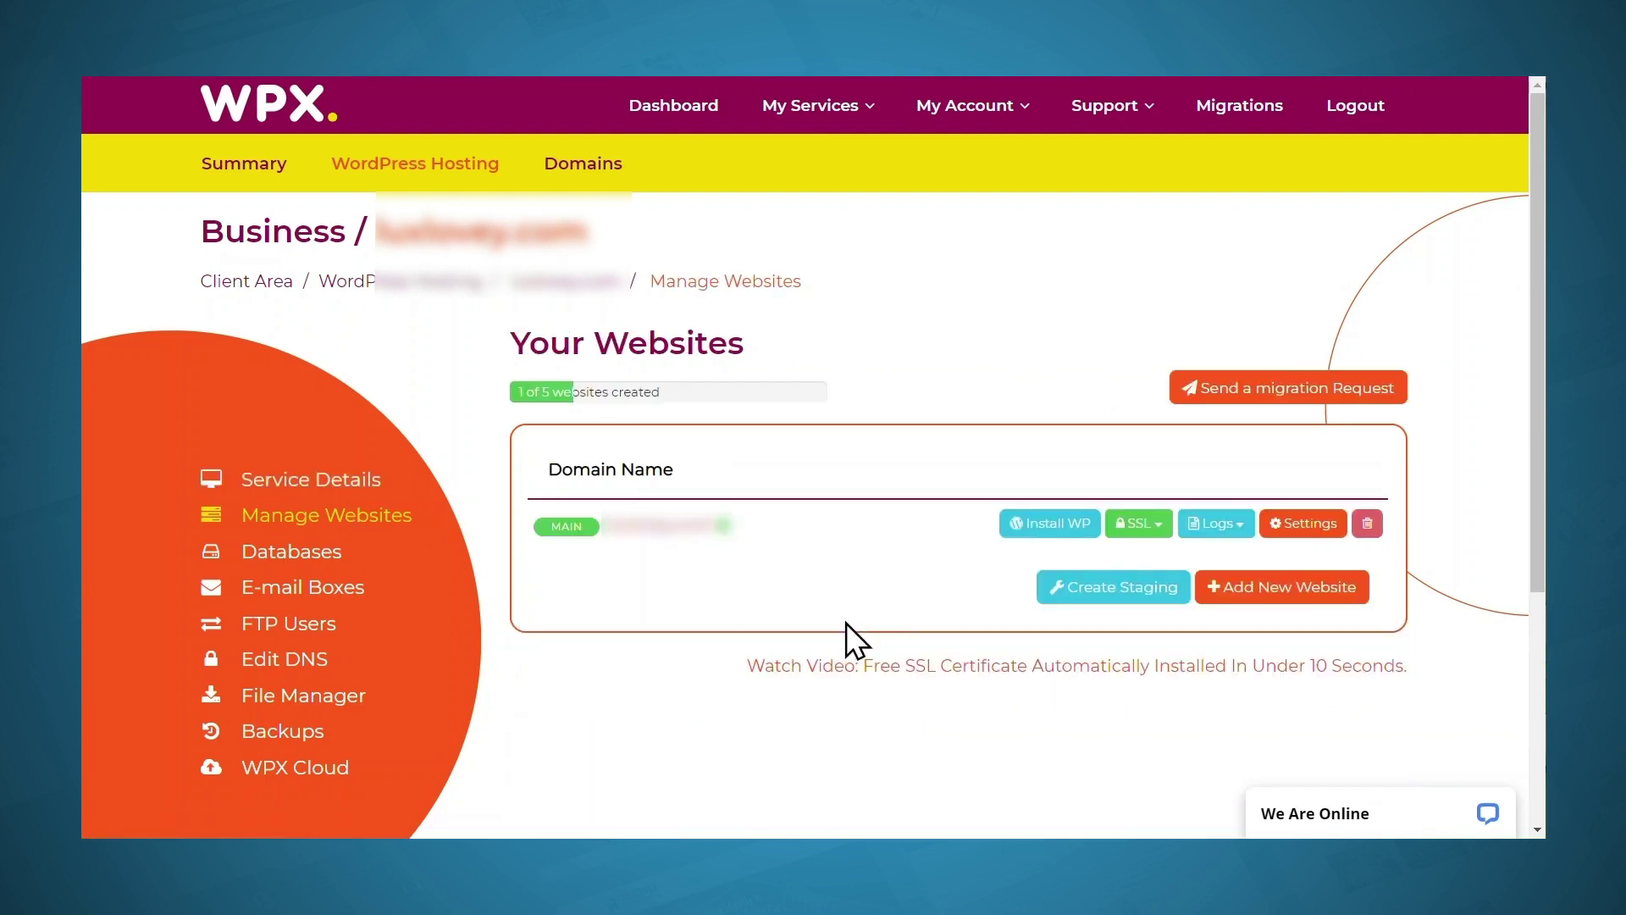
Step: Deploy WordPress at the main domain's root with admin username 'admin1' and a generated password
left_click(1047, 525)
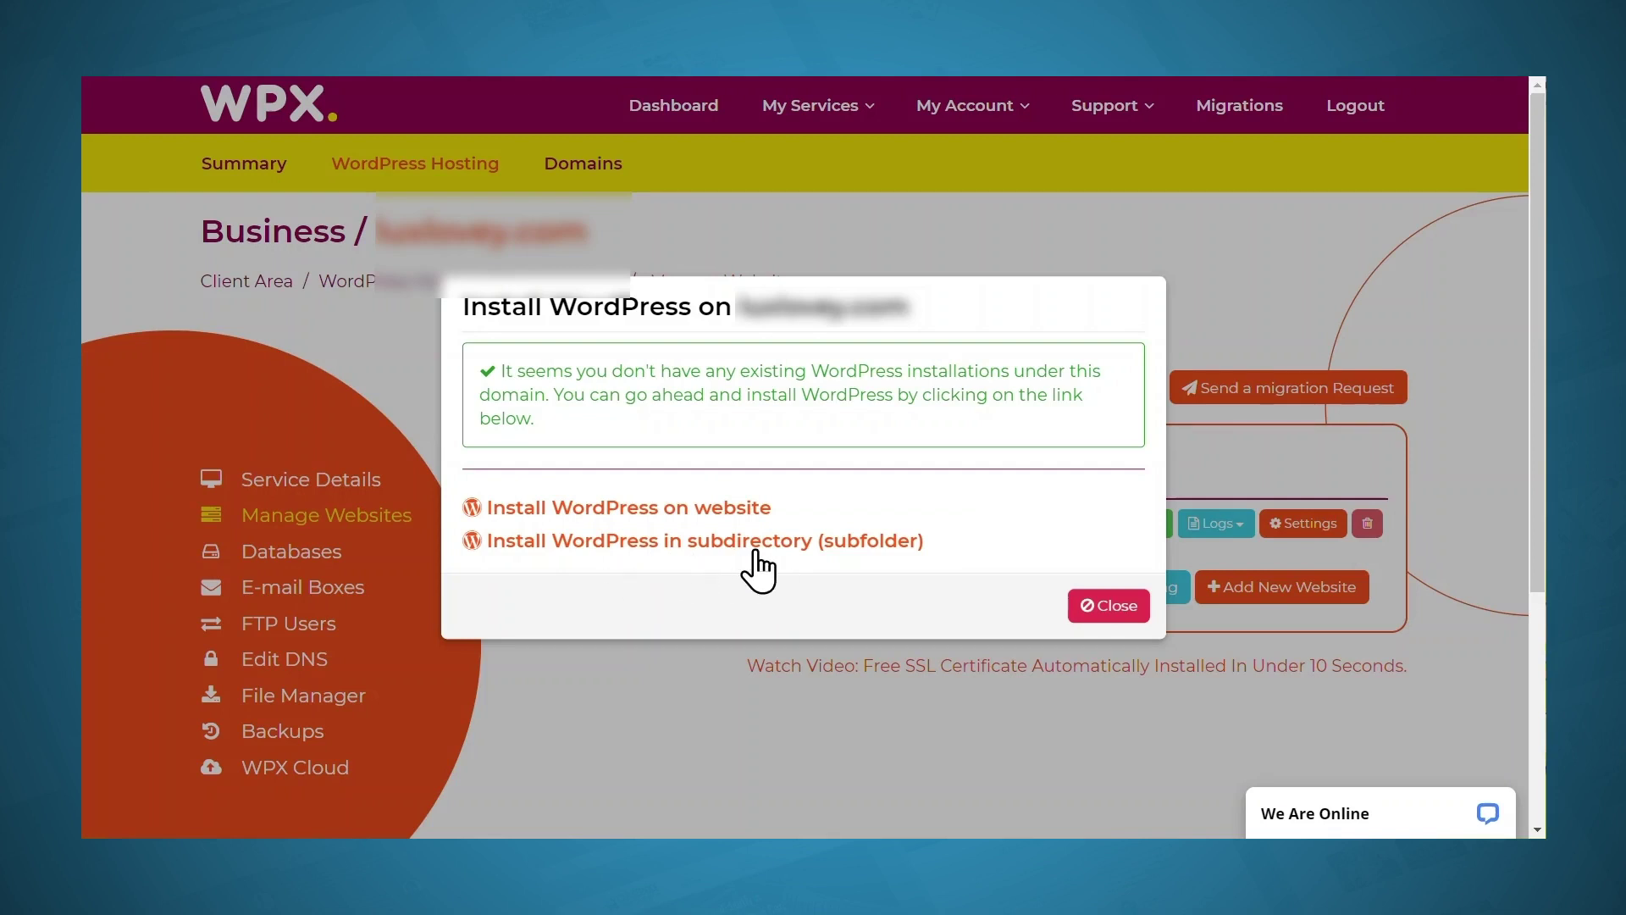
left_click(701, 512)
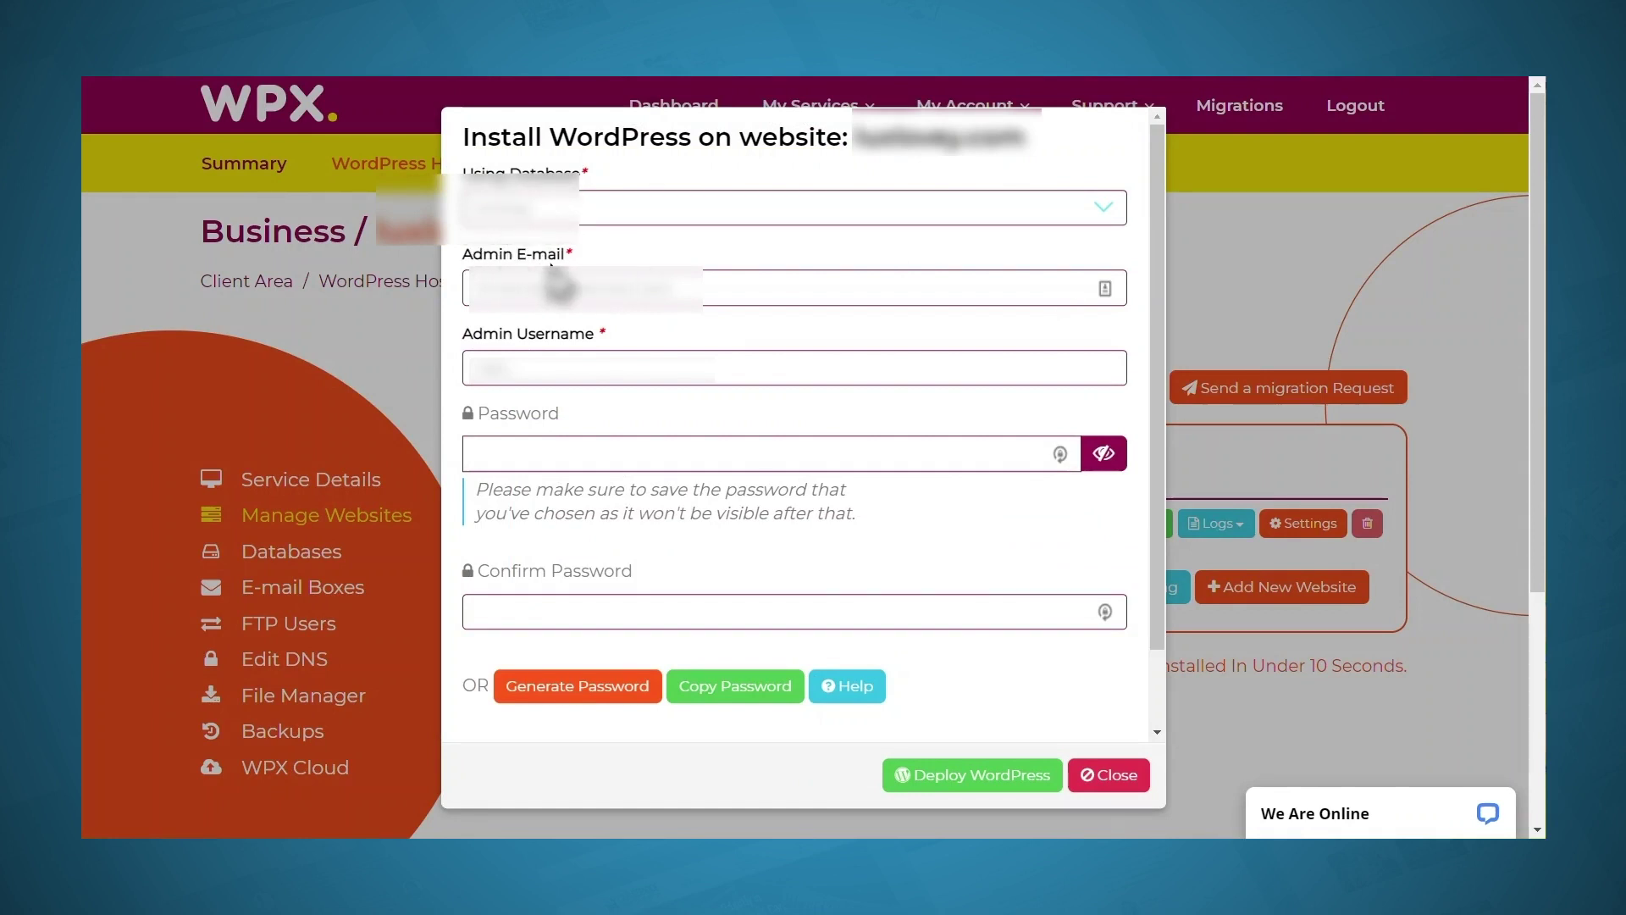
left_click(531, 364)
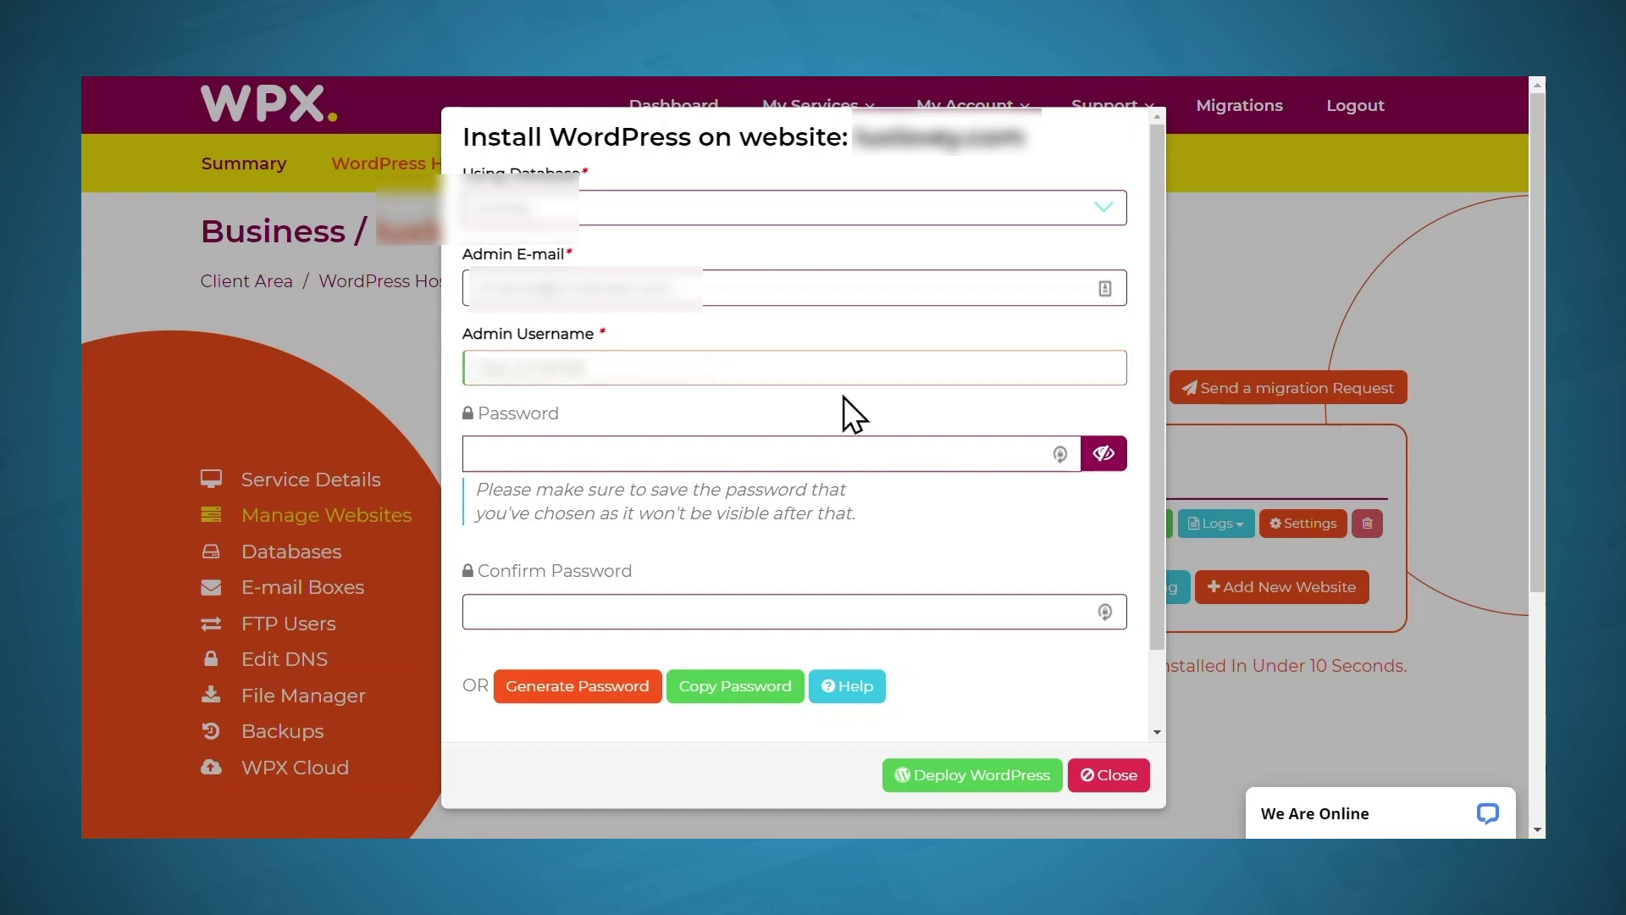
type("admin1")
key("Tab")
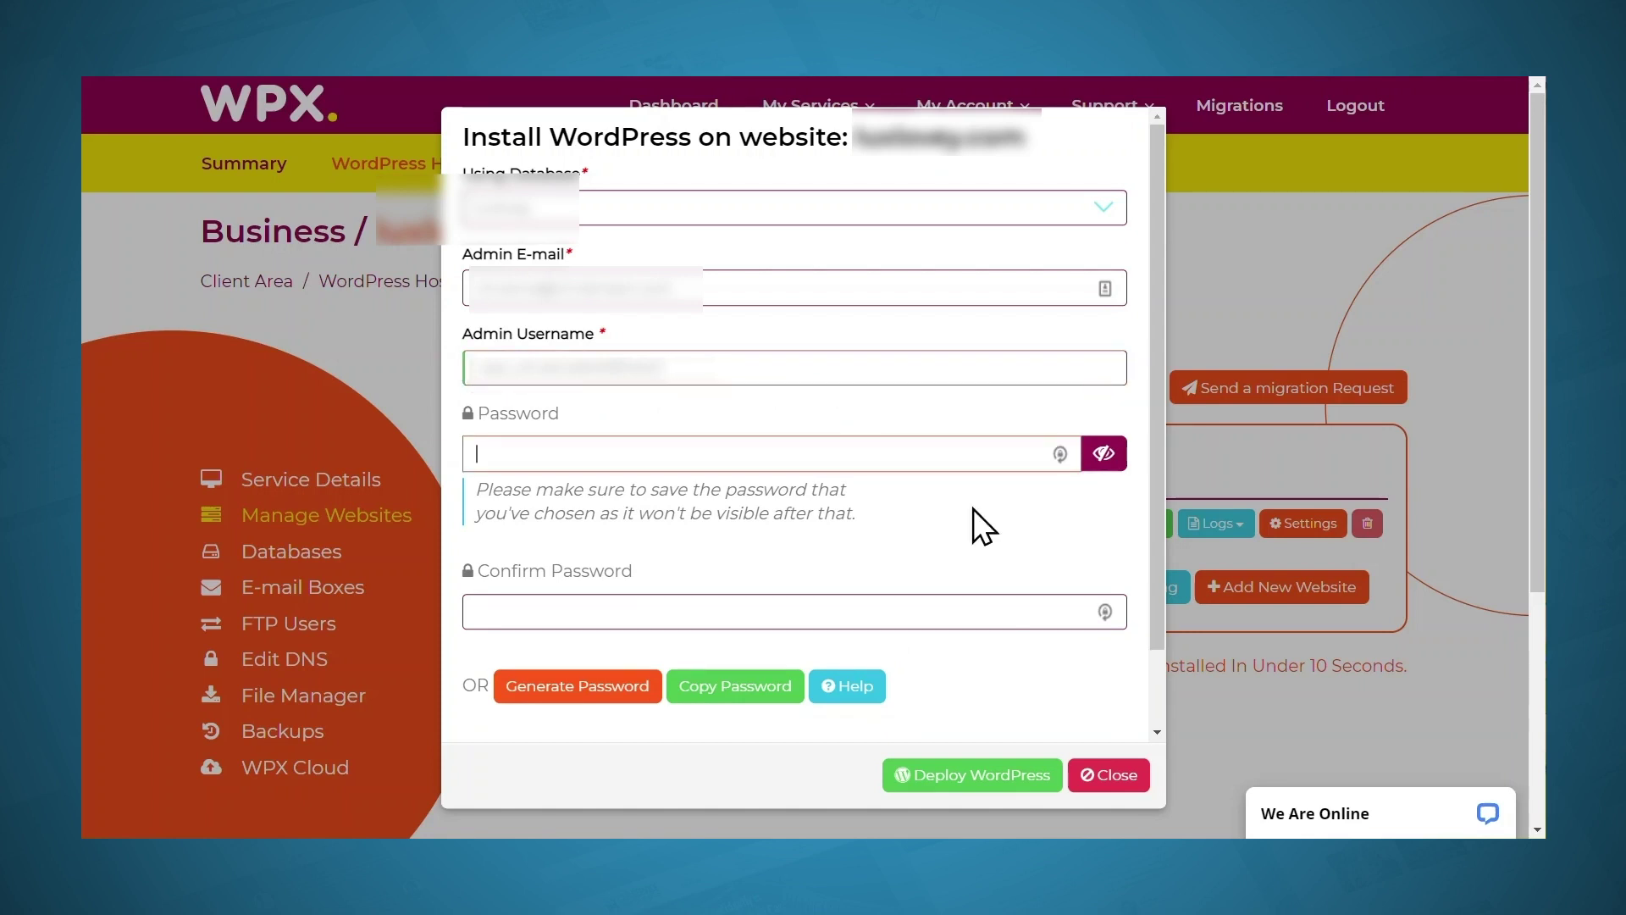
left_click(575, 690)
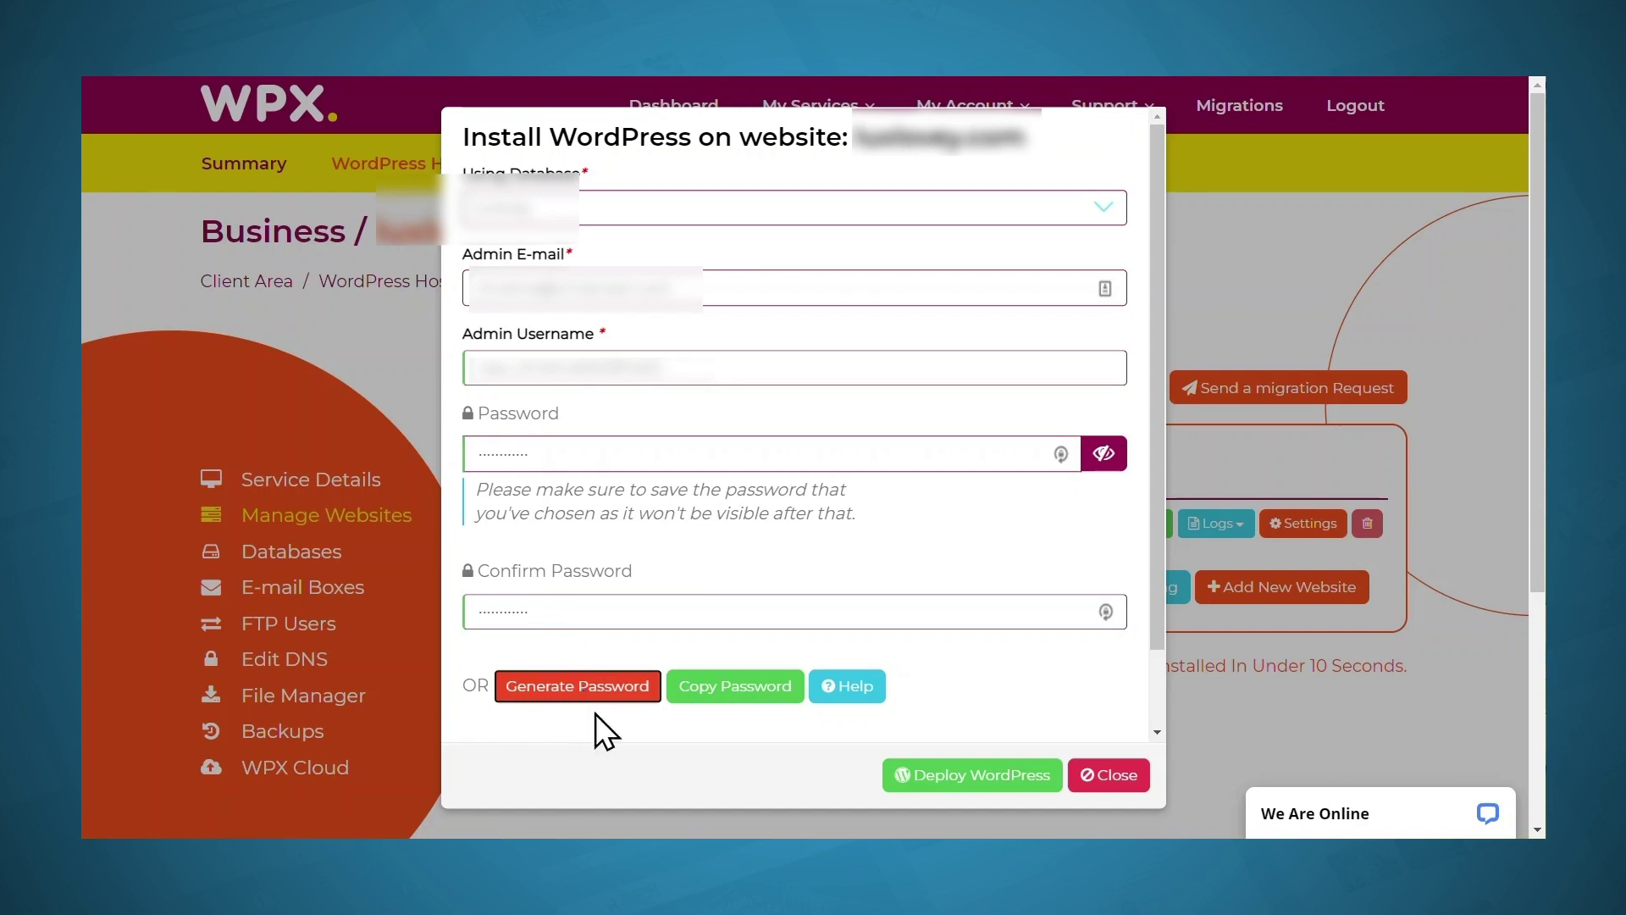
left_click(985, 778)
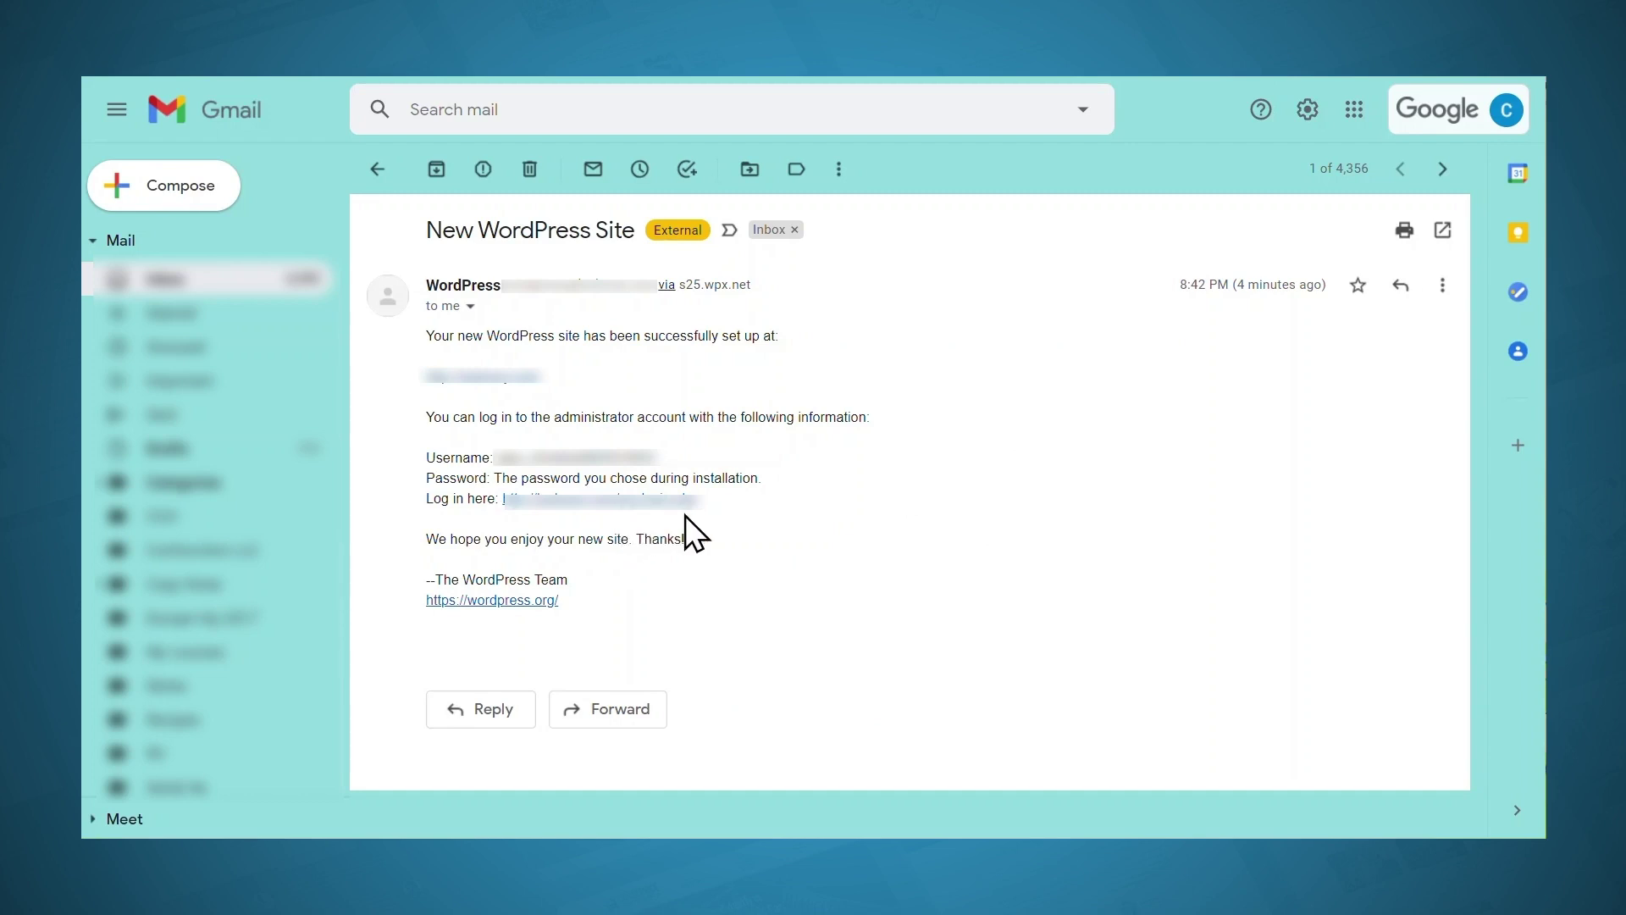
Step: Follow the wp-login link in the New WordPress Site email
left_click(593, 504)
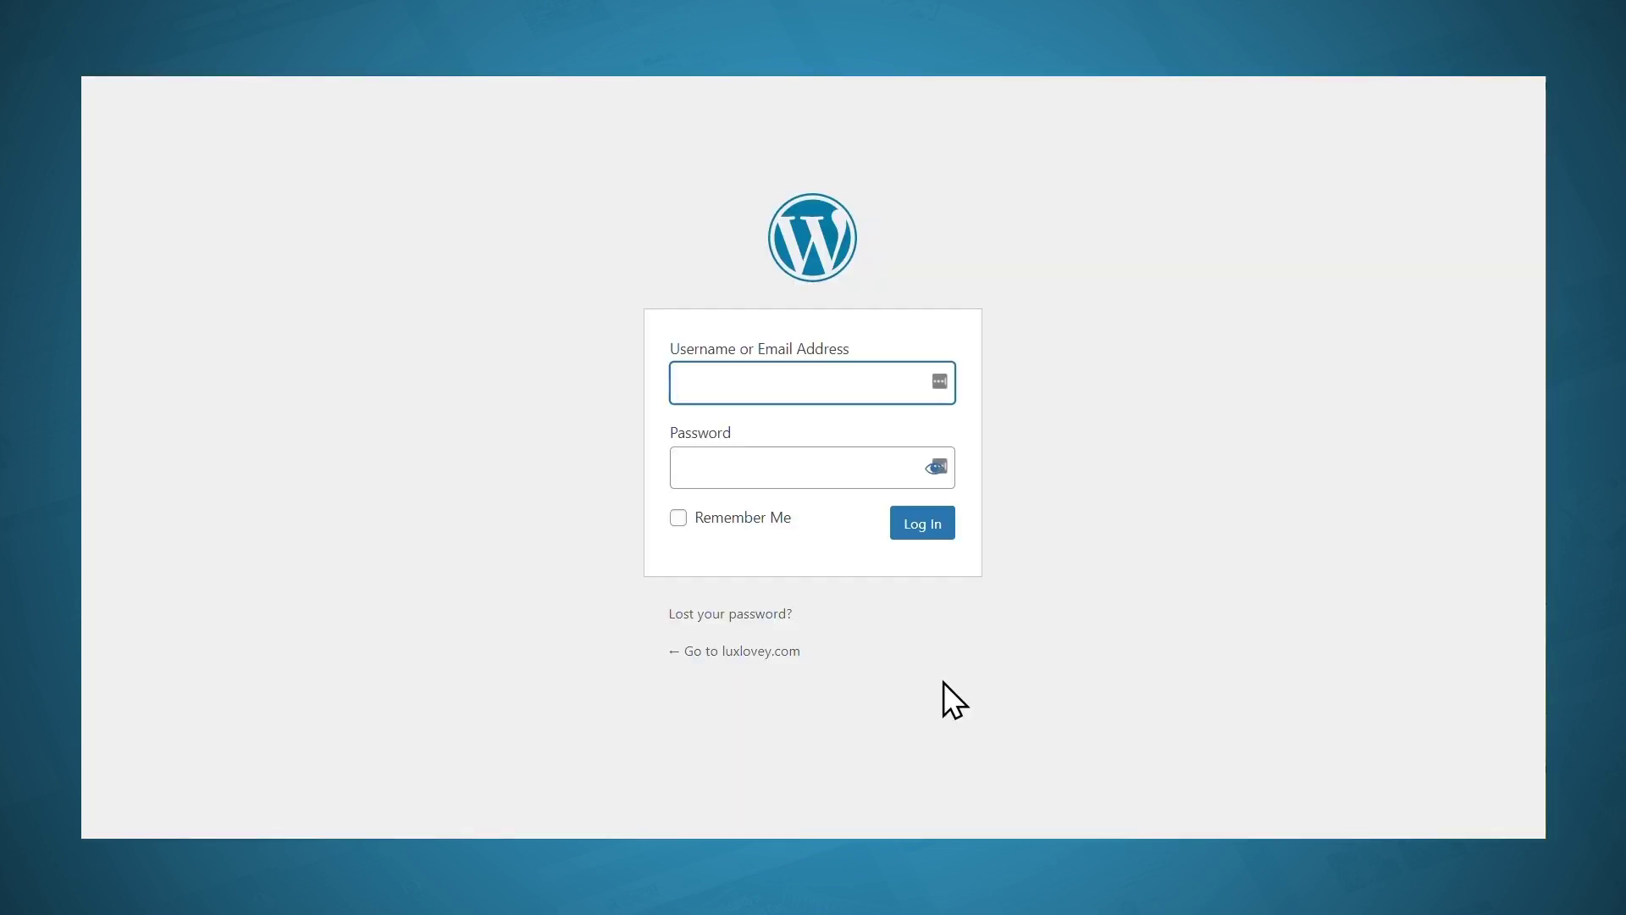
Step: Log in to the new WordPress site with the prefilled admin credentials
left_click(930, 544)
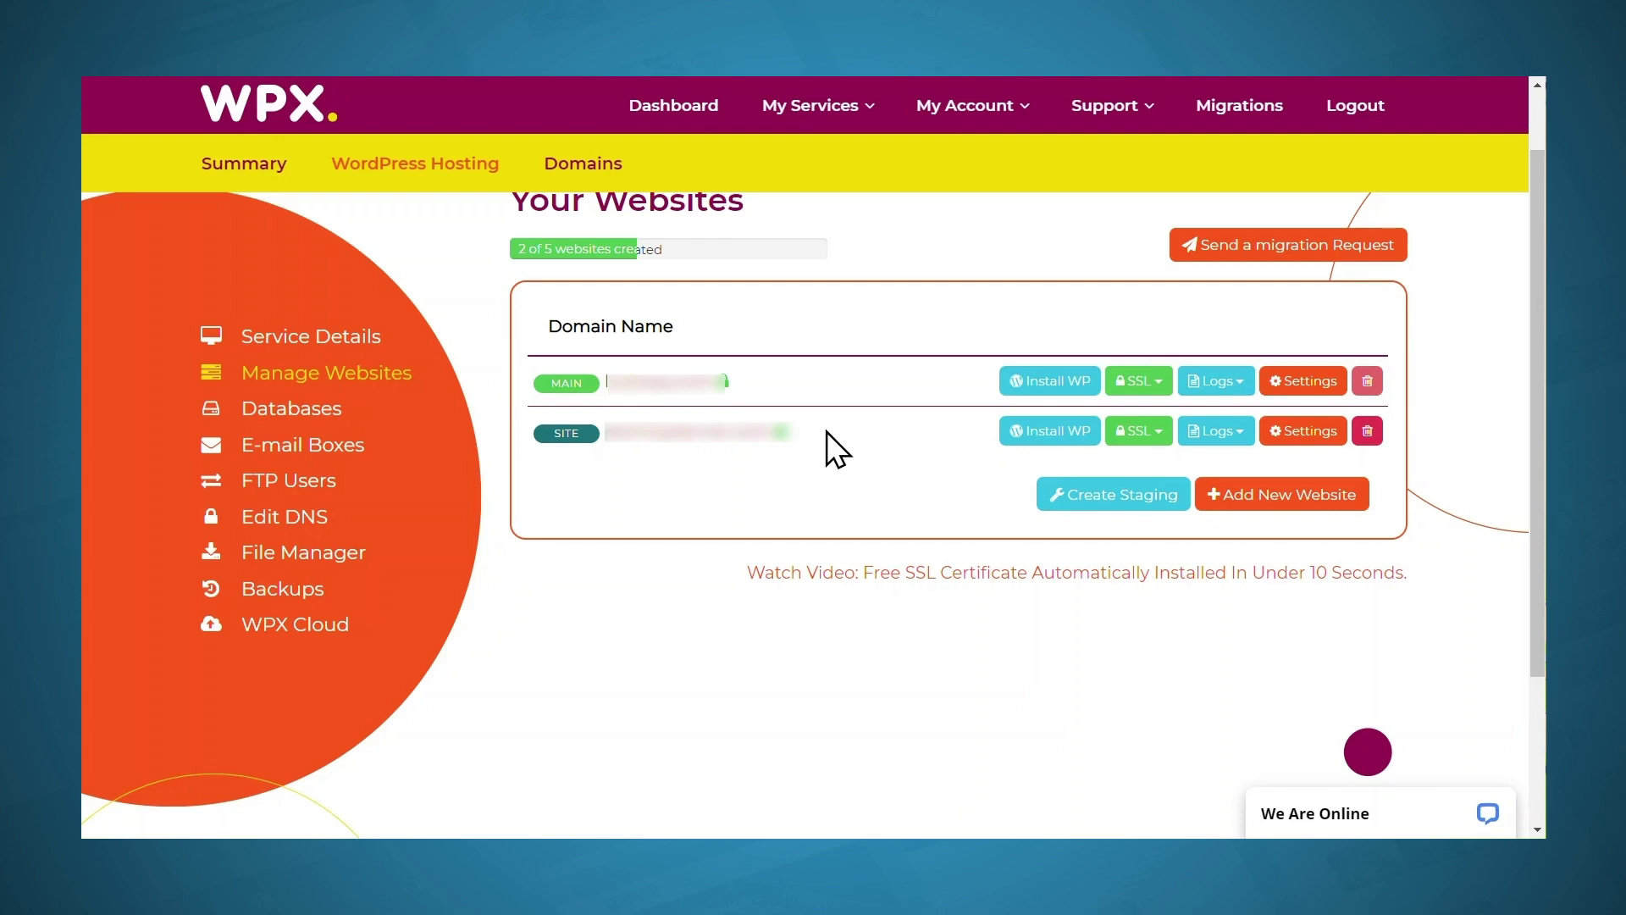
Step: Open Service Details and copy Nameserver 1, ns64.wpx.net, from Server Details
left_click(347, 336)
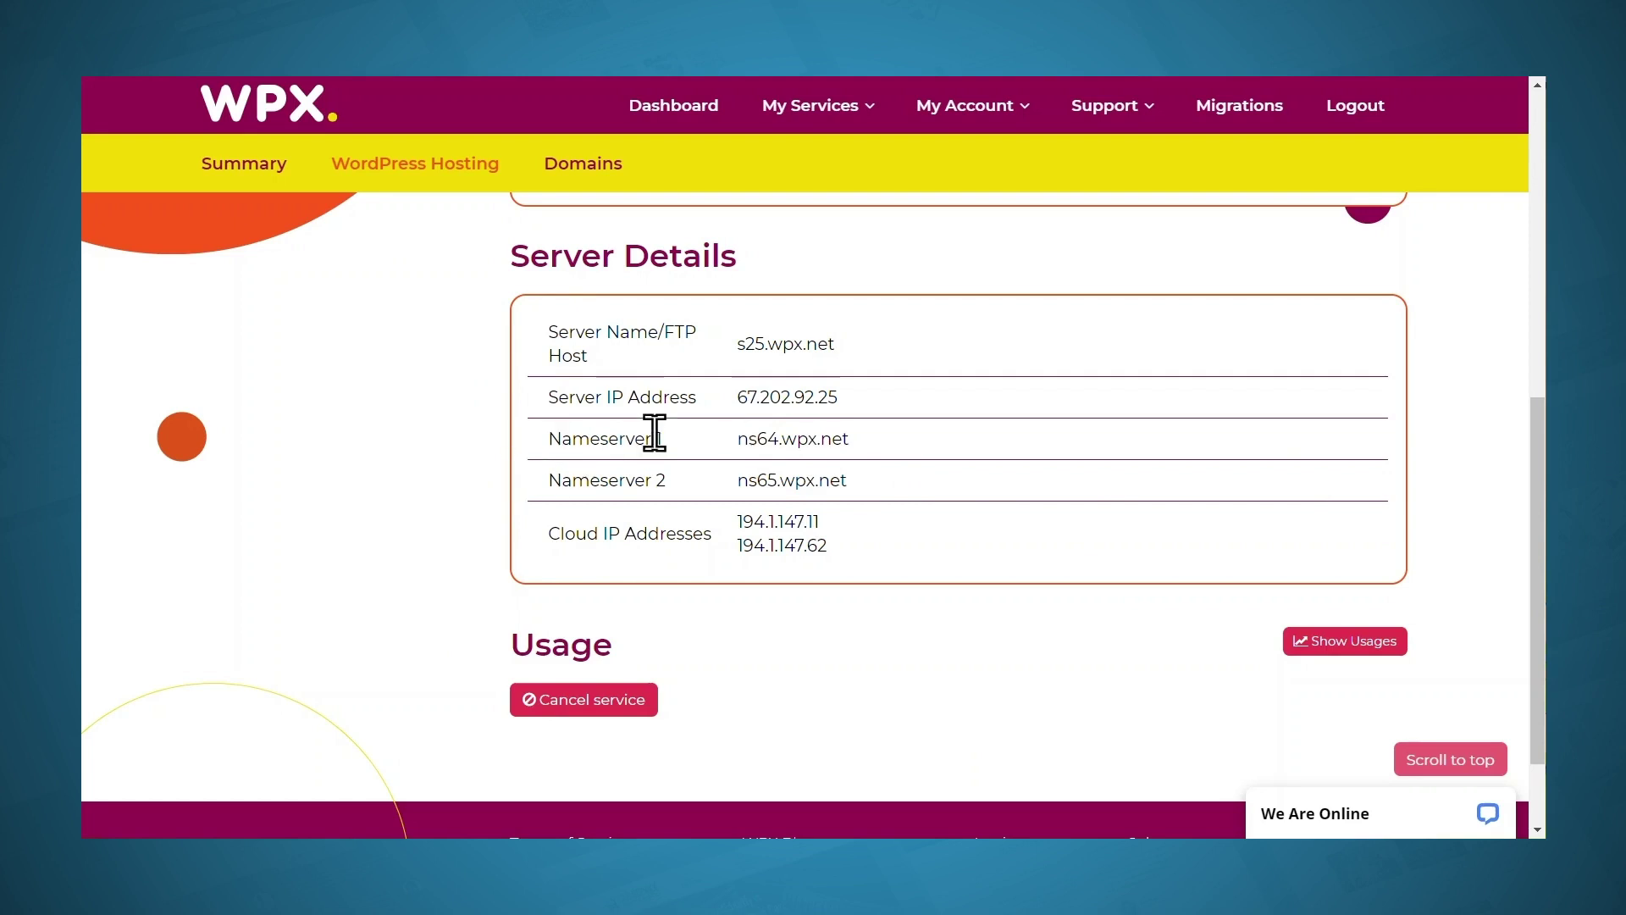
left_click_drag(737, 439, 855, 447)
key("ctrl+c")
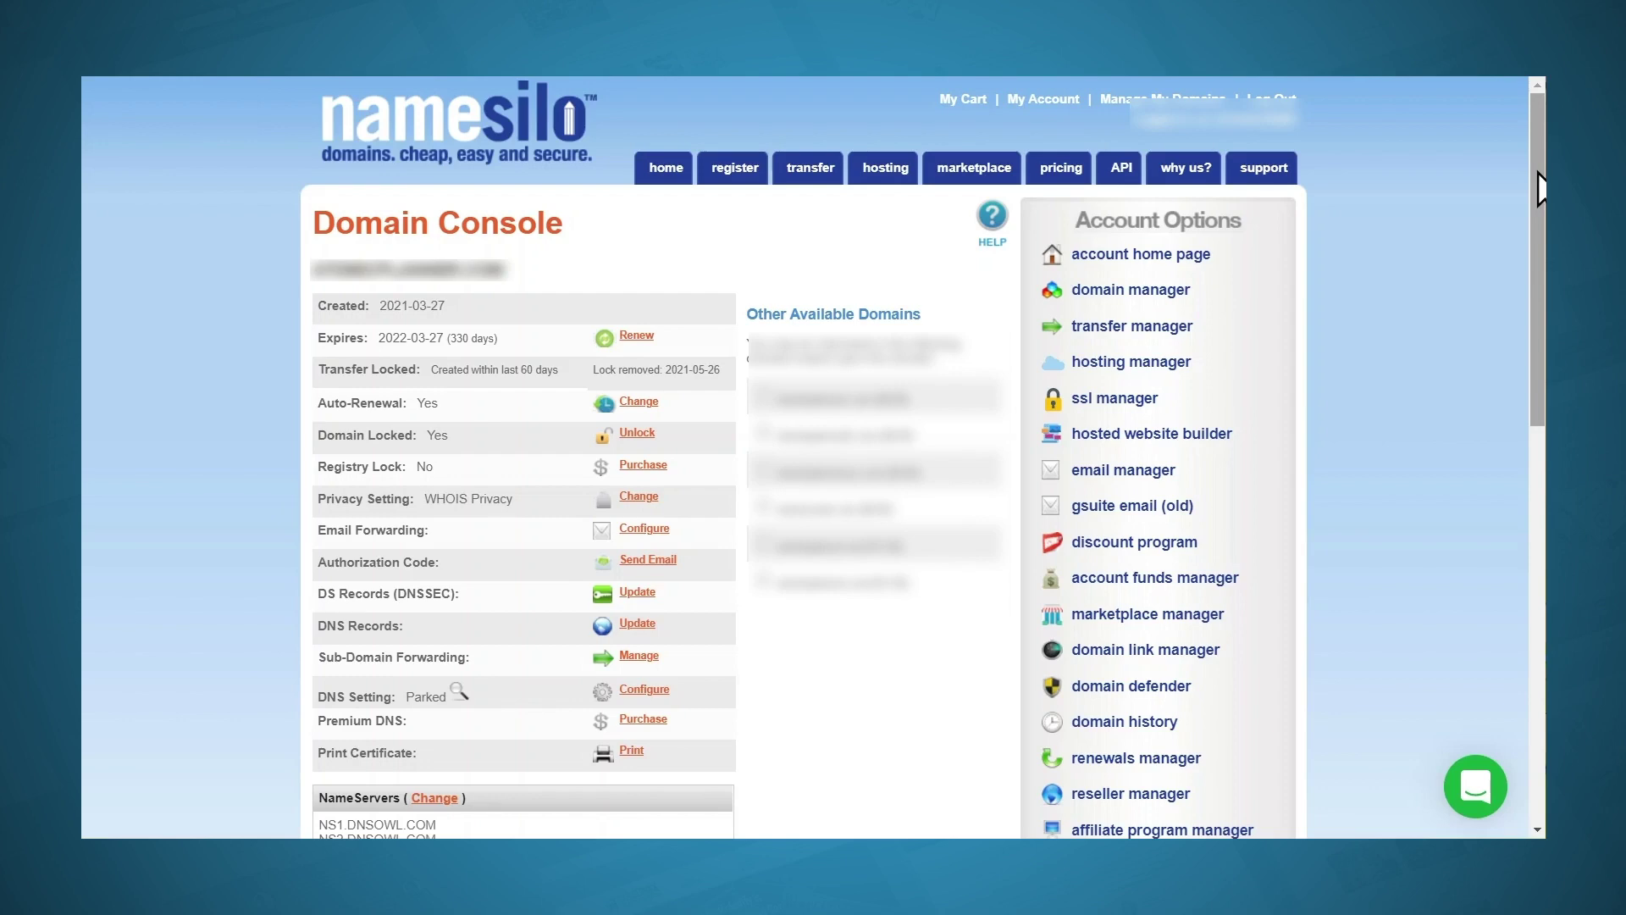
Step: Open the NameServer Manager for the domain from the Domain Console
left_click_drag(1538, 172, 1543, 414)
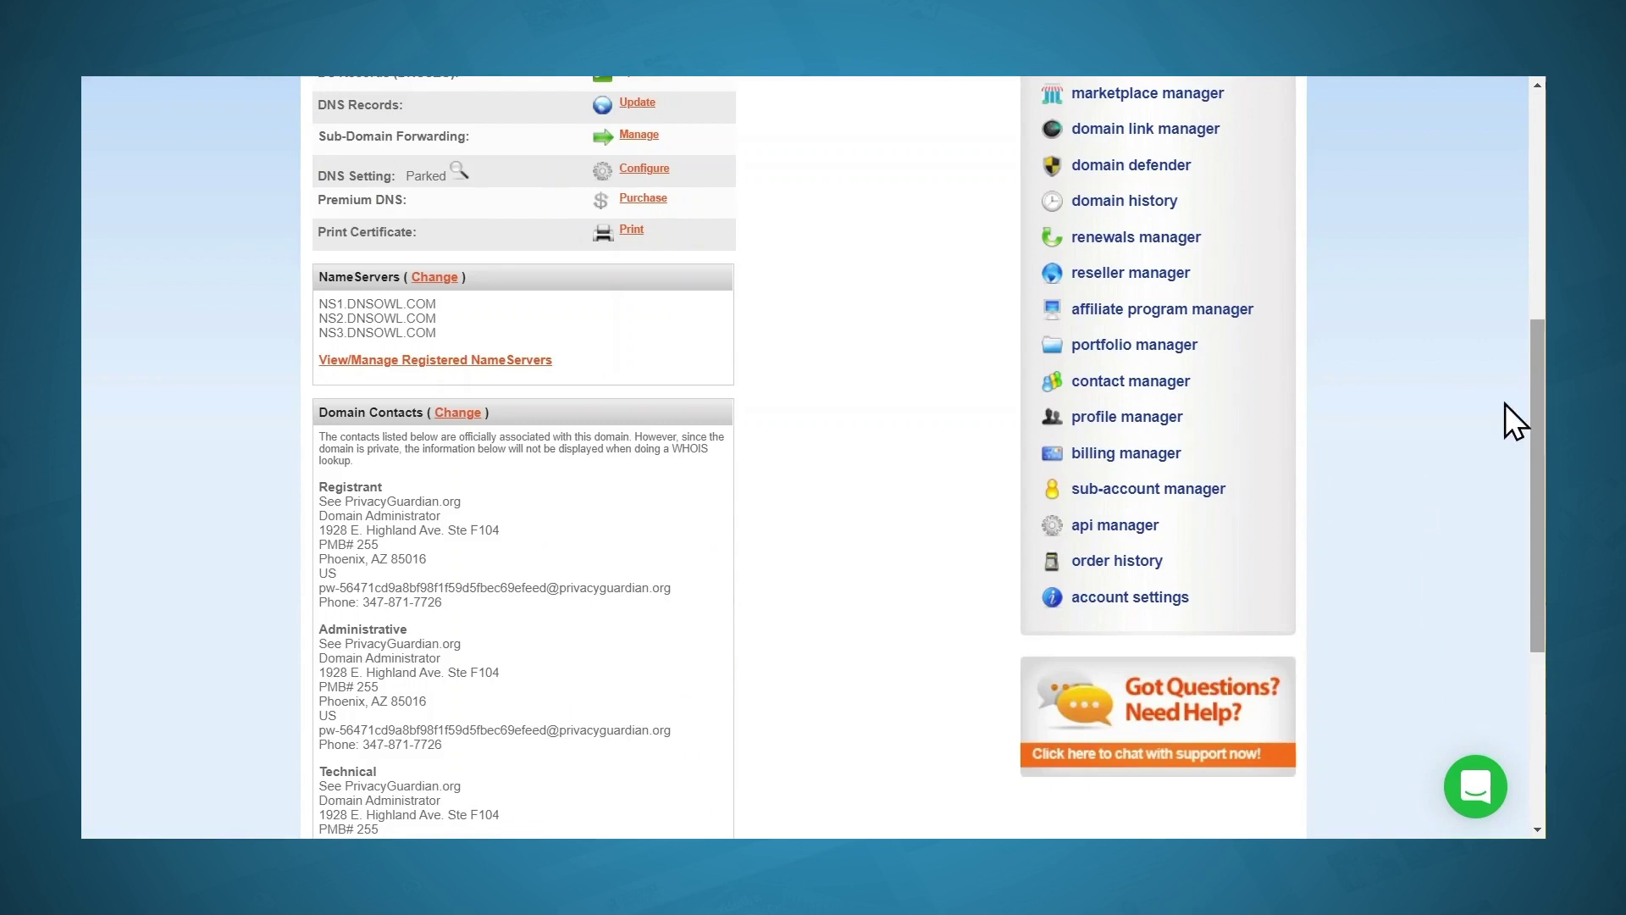
left_click_drag(1506, 404, 1505, 403)
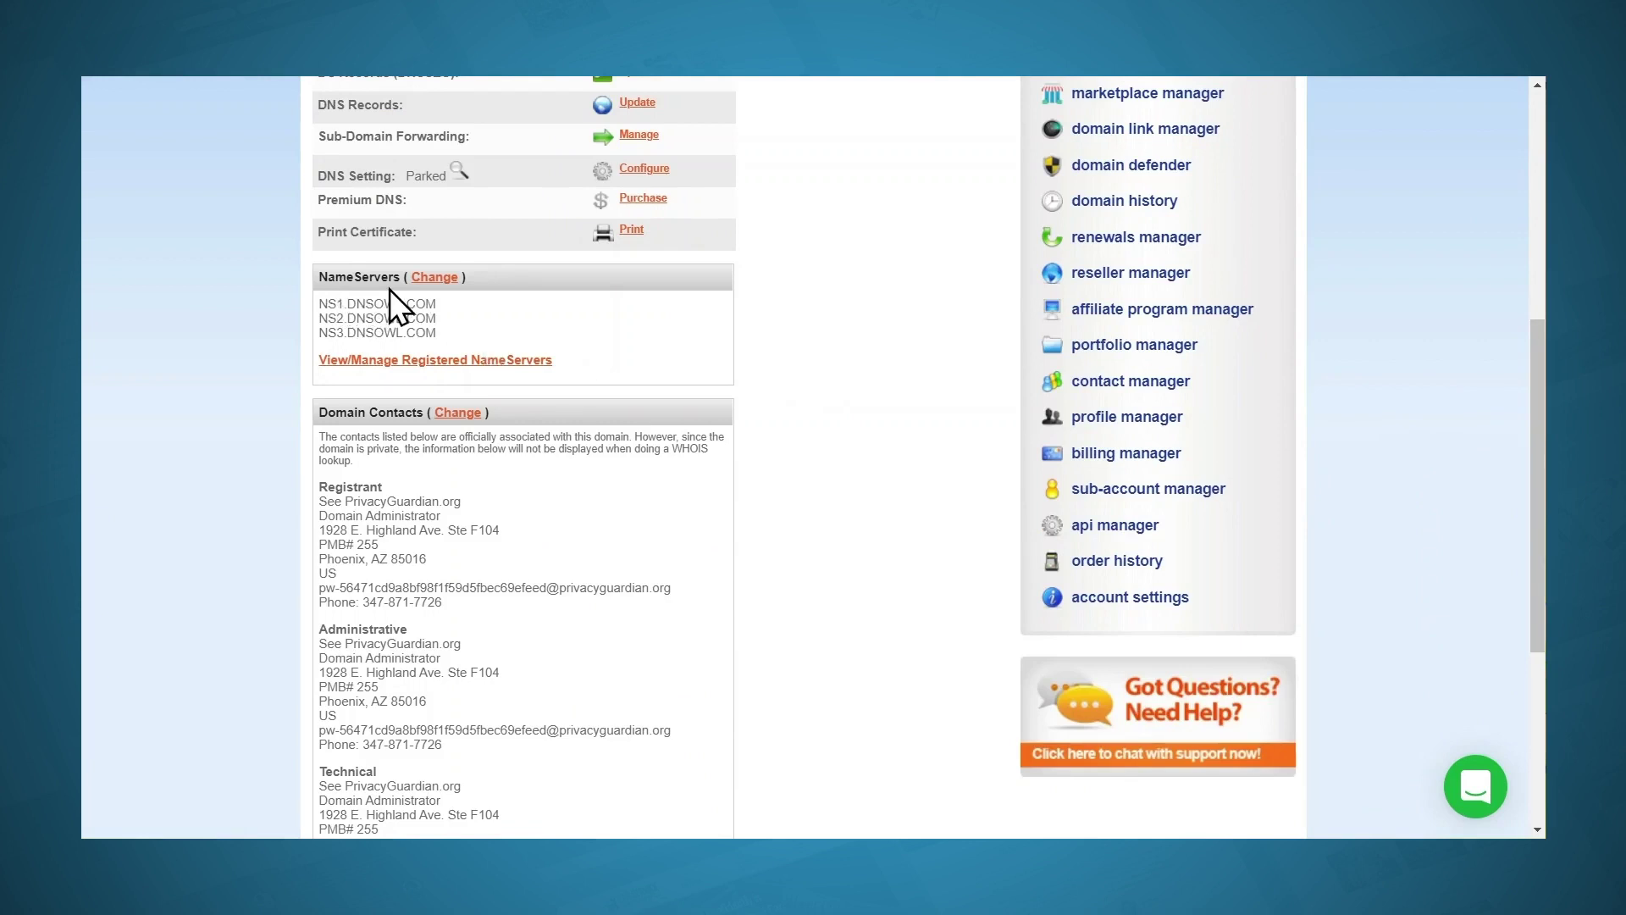
left_click(425, 279)
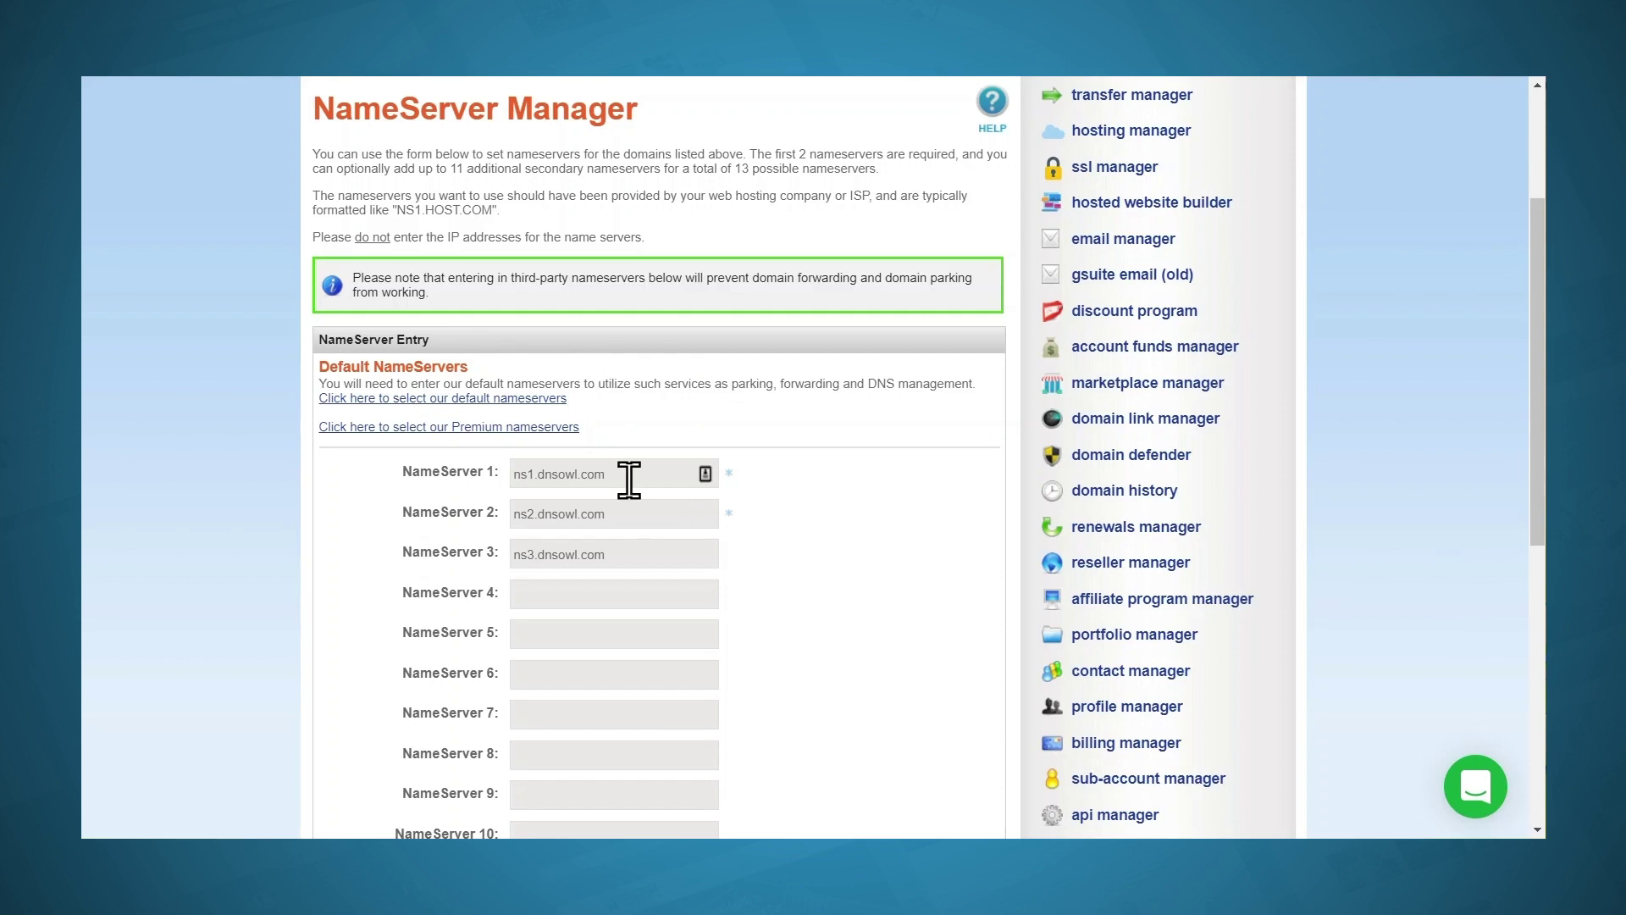
Step: Replace NameServer 1 with ns64.wpx.net
left_click_drag(624, 475, 490, 479)
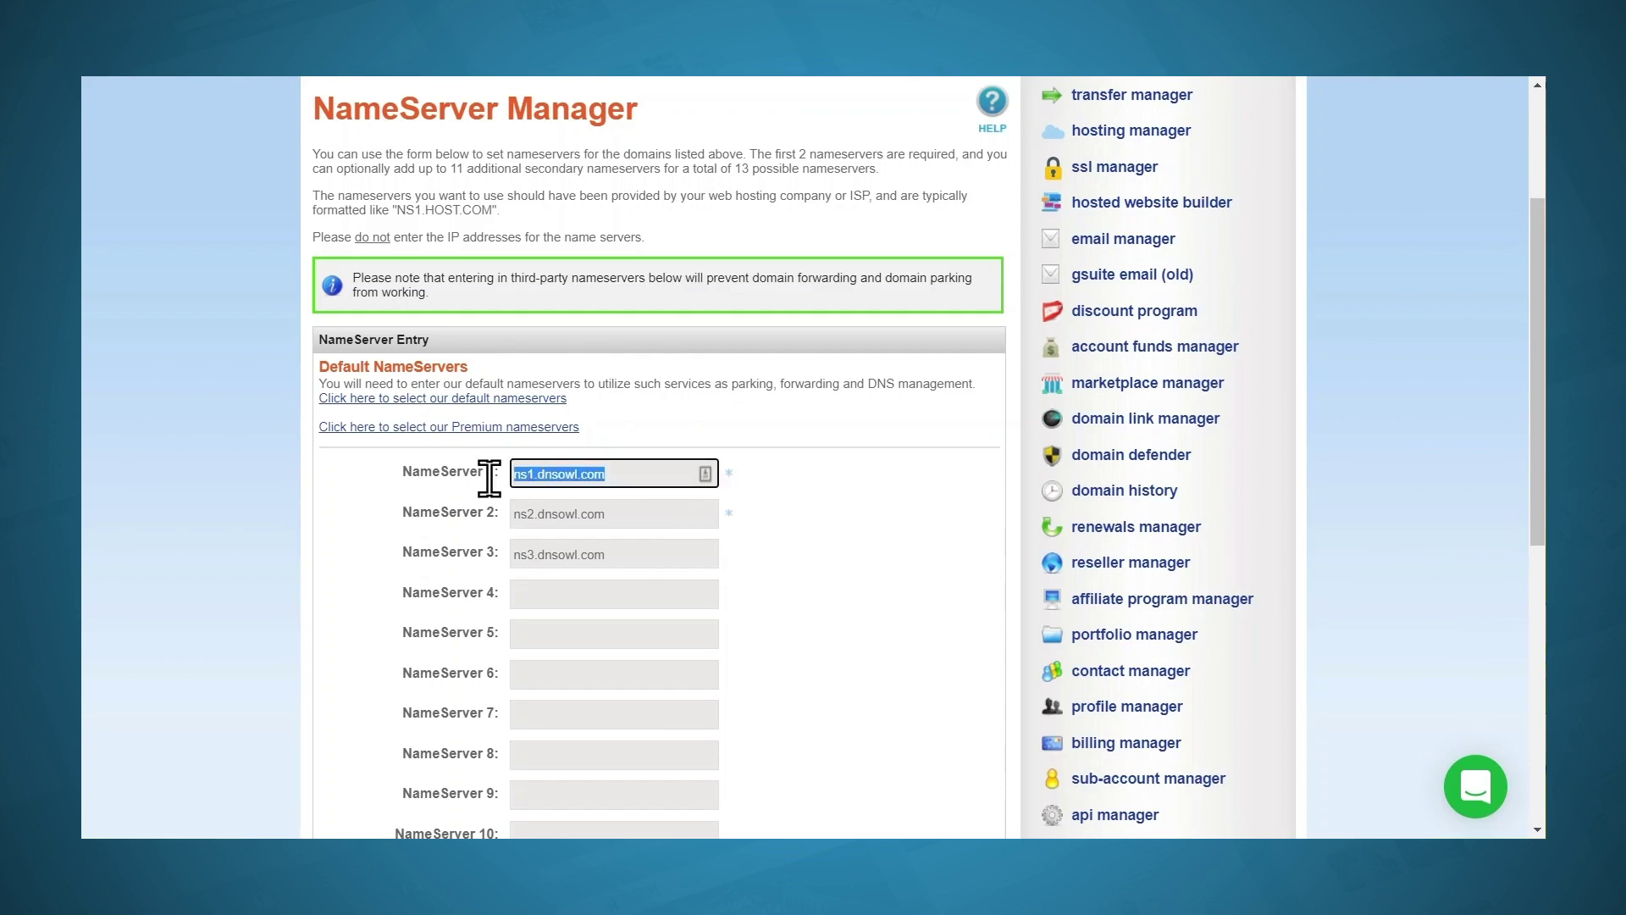
key("BackSpace")
key("ctrl+v")
left_click(497, 500)
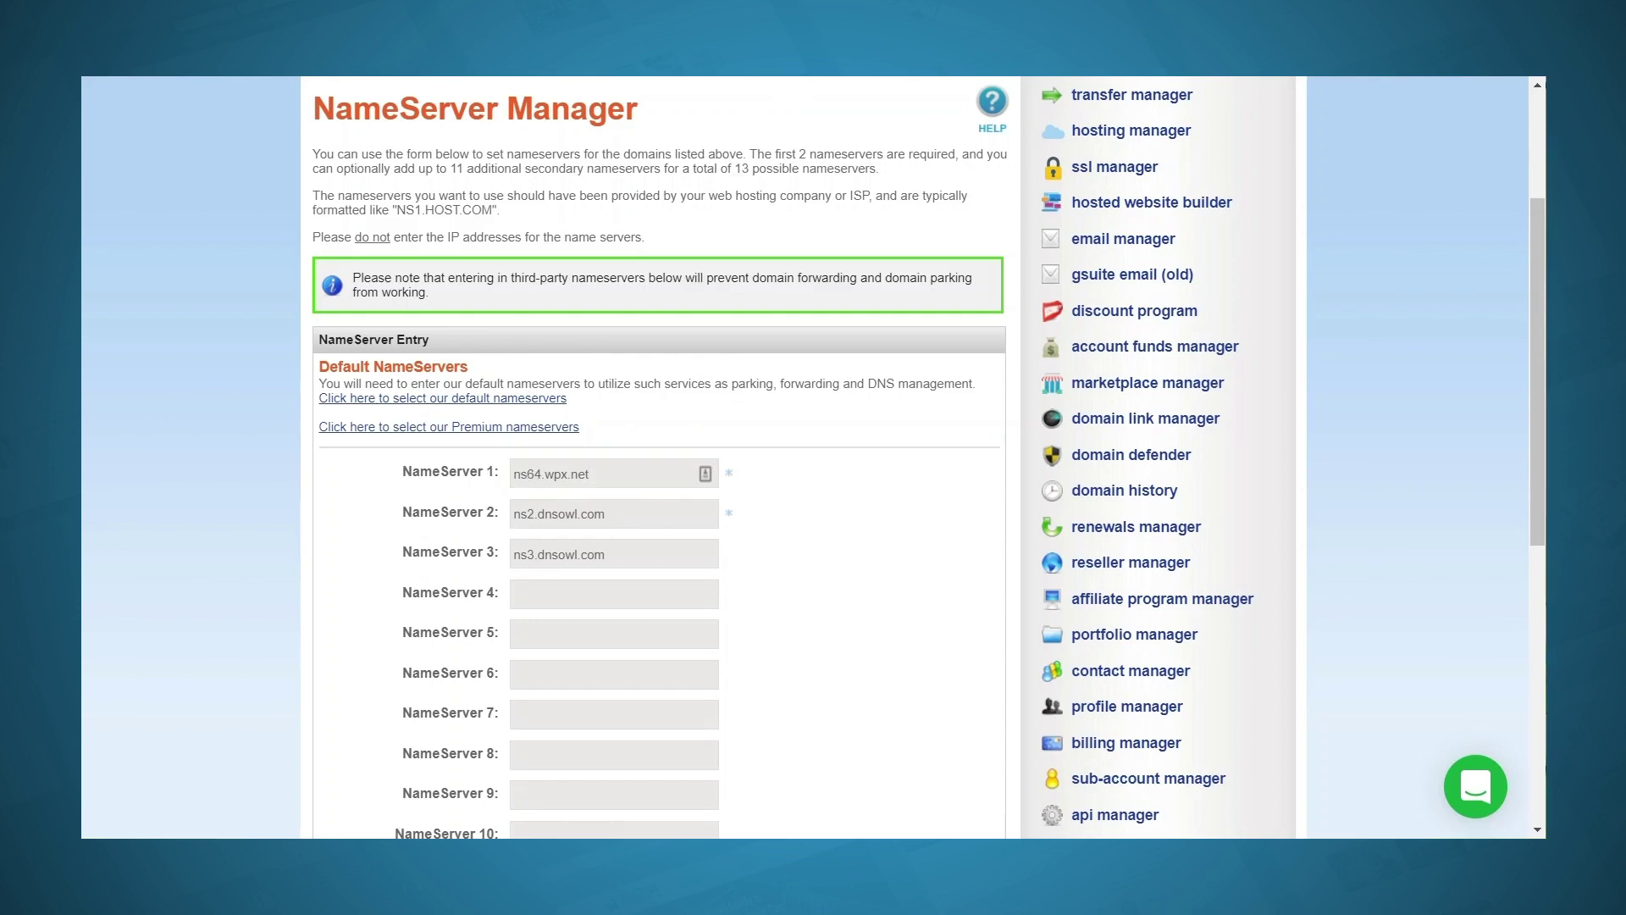
Step: Copy ns65.wpx.net from WPX into NameServer 2, removing the leading space
key("ctrl+Tab")
left_click_drag(862, 481, 729, 480)
key("ctrl+c")
key("alt+Tab")
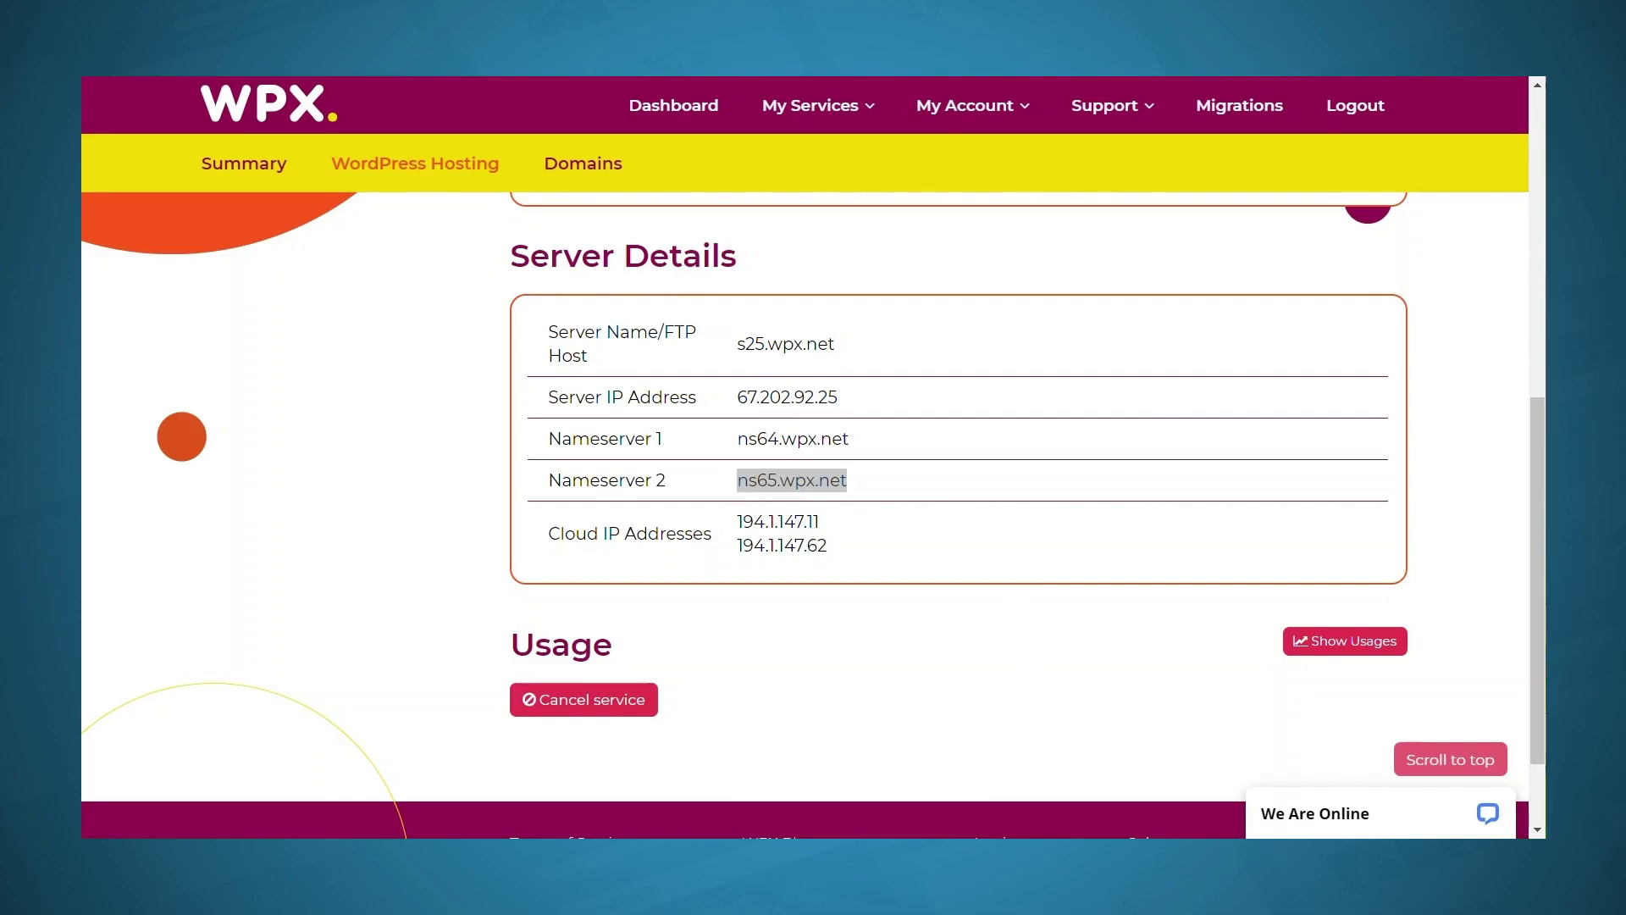
key("alt+Tab")
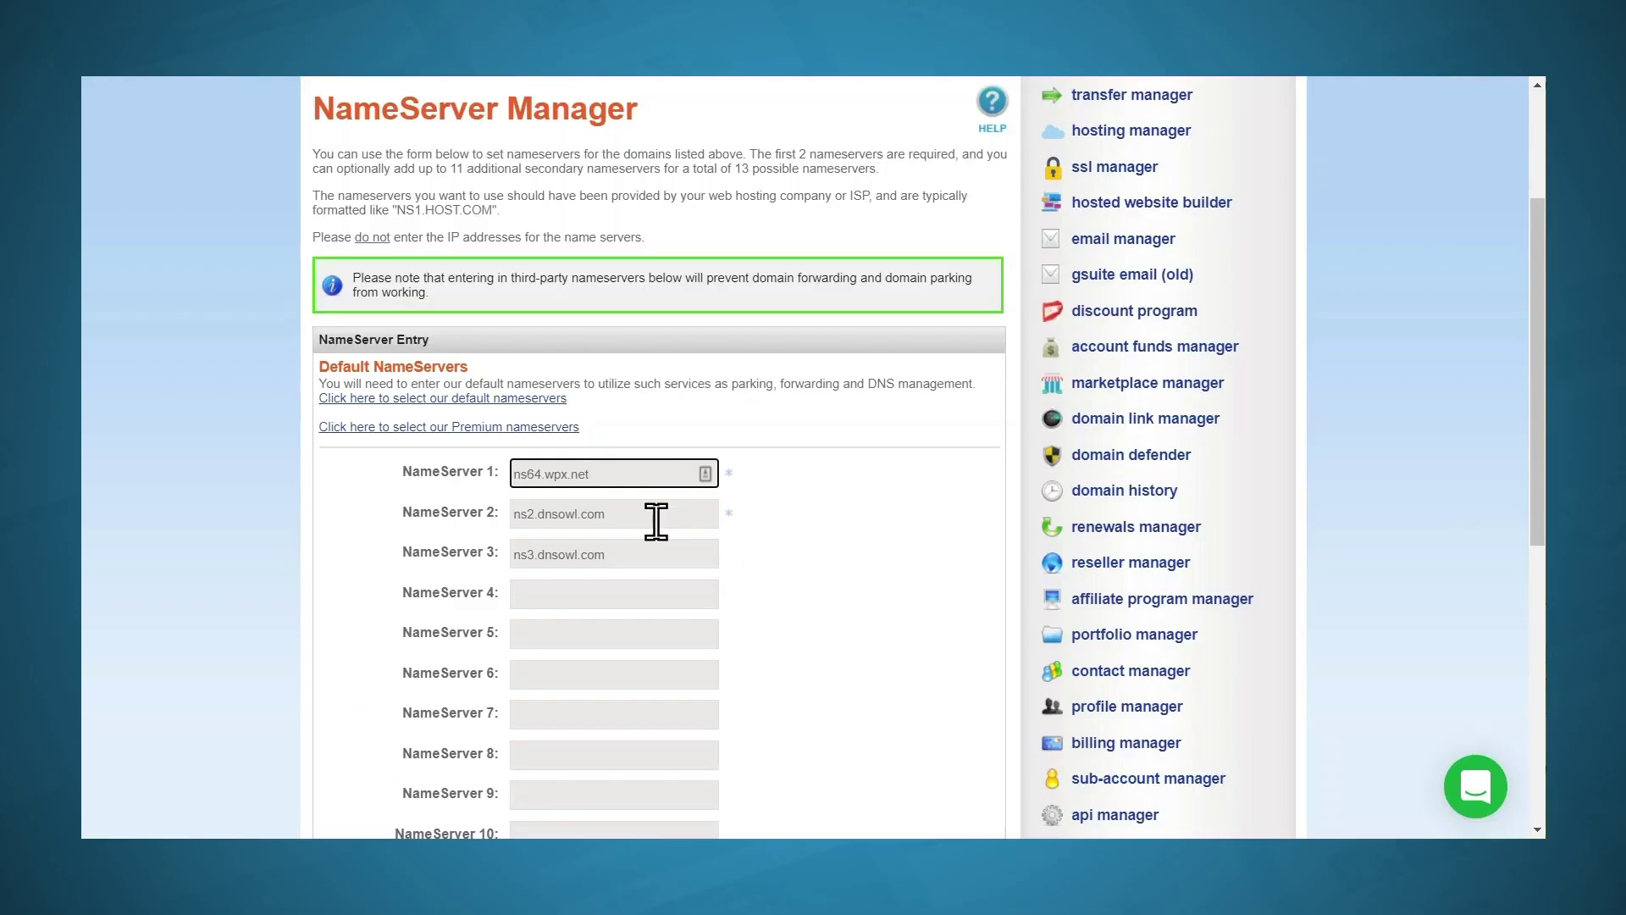
key("Tab")
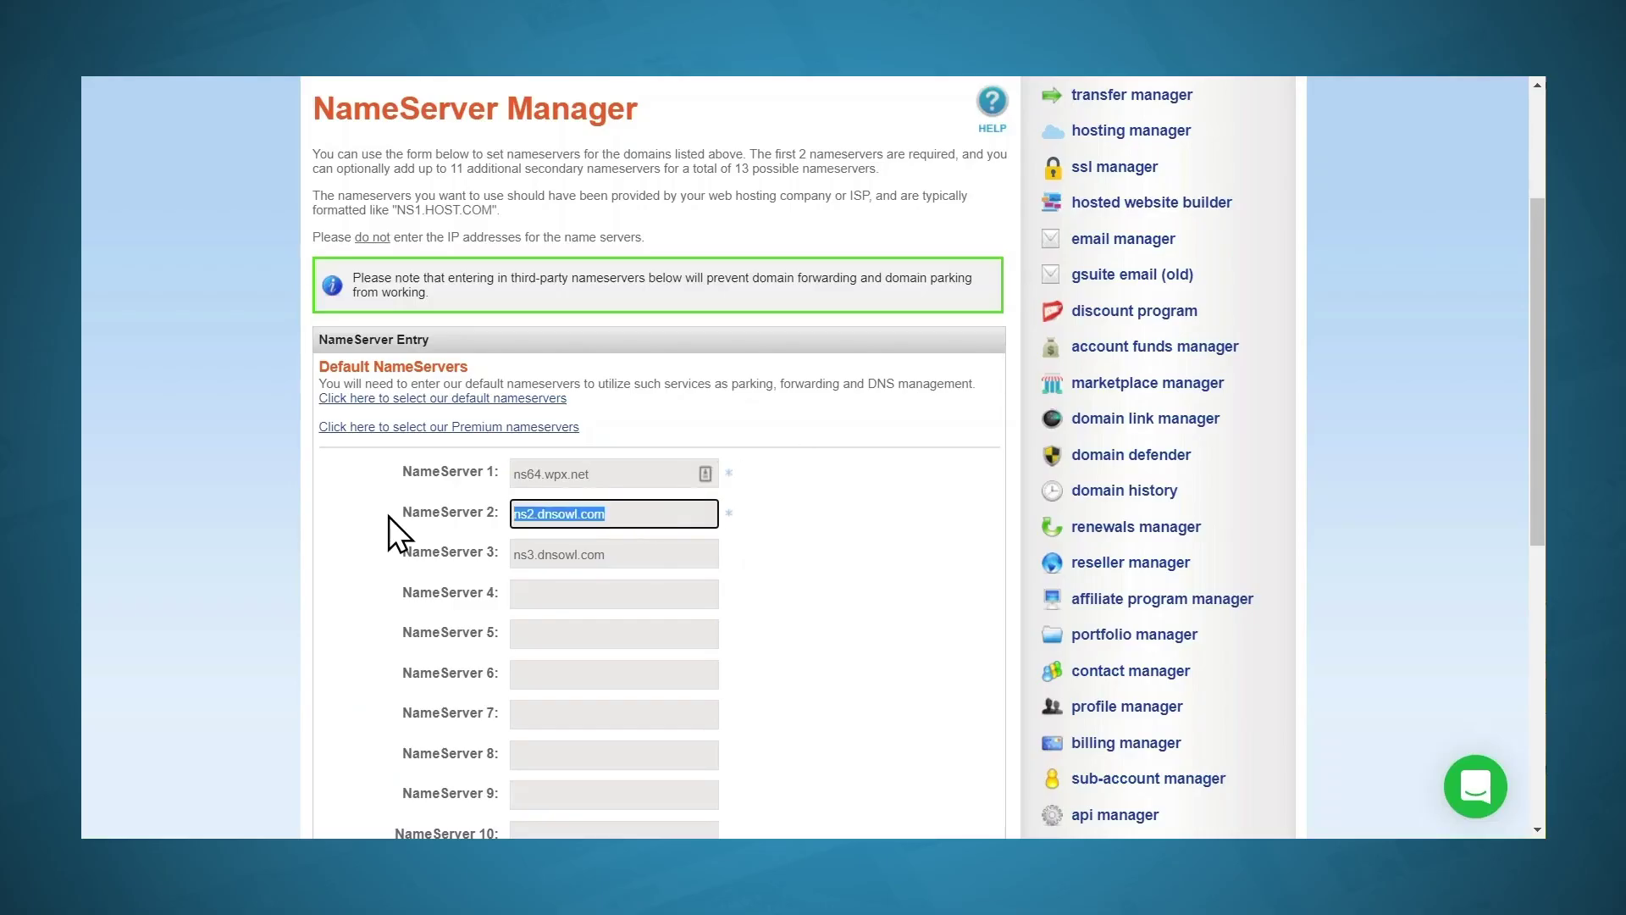
key("ctrl+v")
left_click_drag(539, 518, 468, 508)
key("BackSpace")
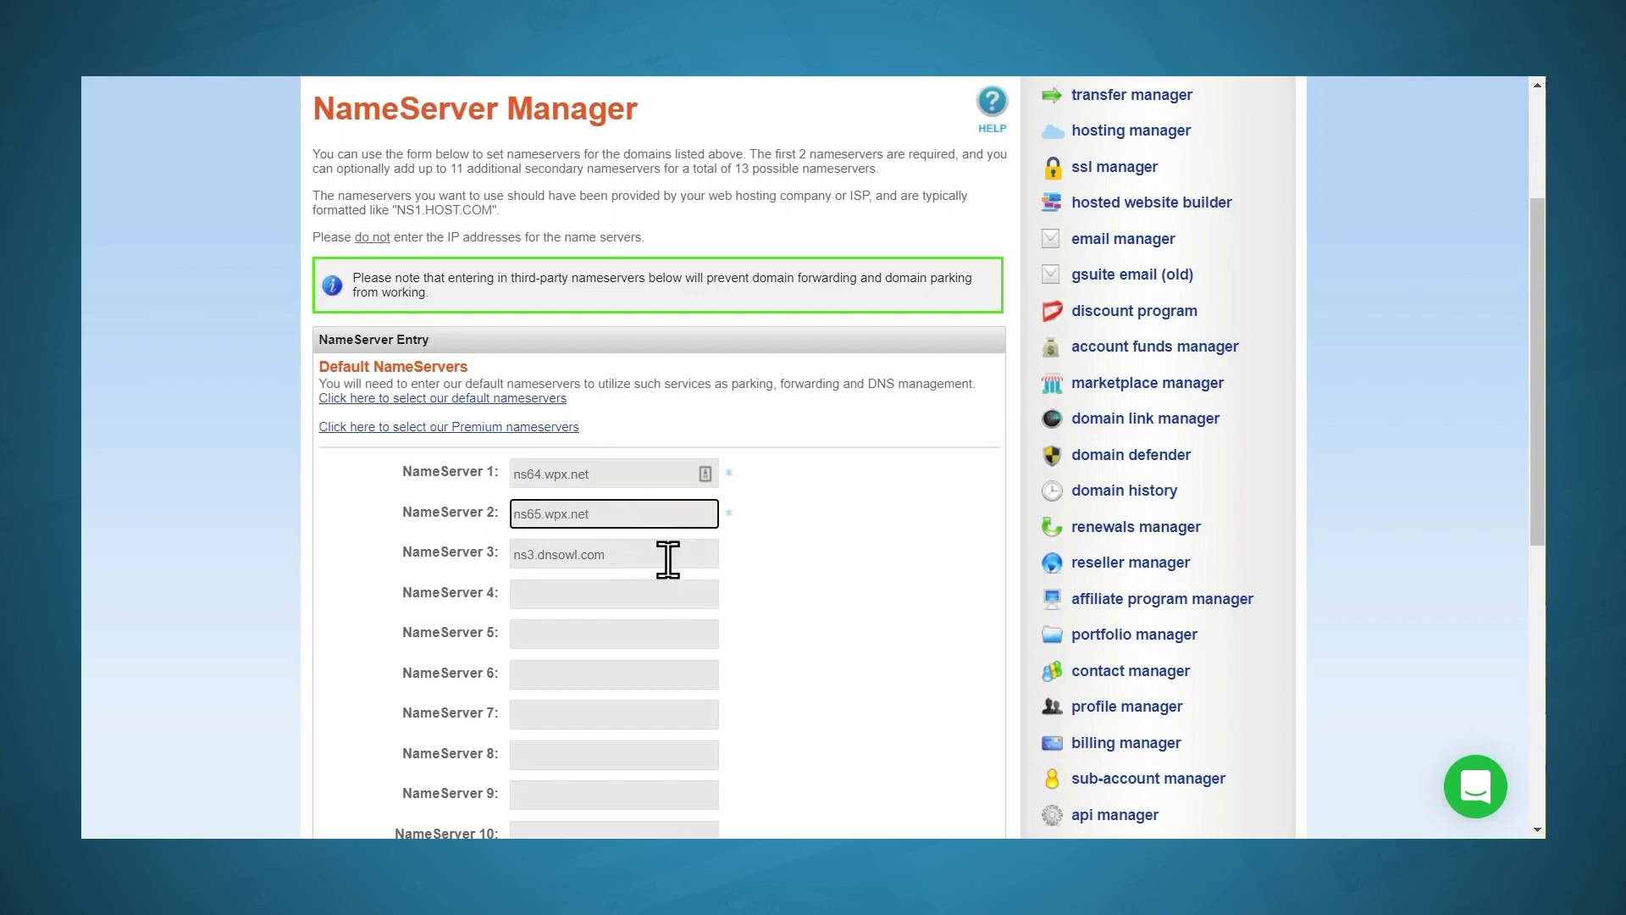
Step: Clear NameServer 3 and fill in the security question answer
left_click_drag(668, 559, 493, 568)
key("BackSpace")
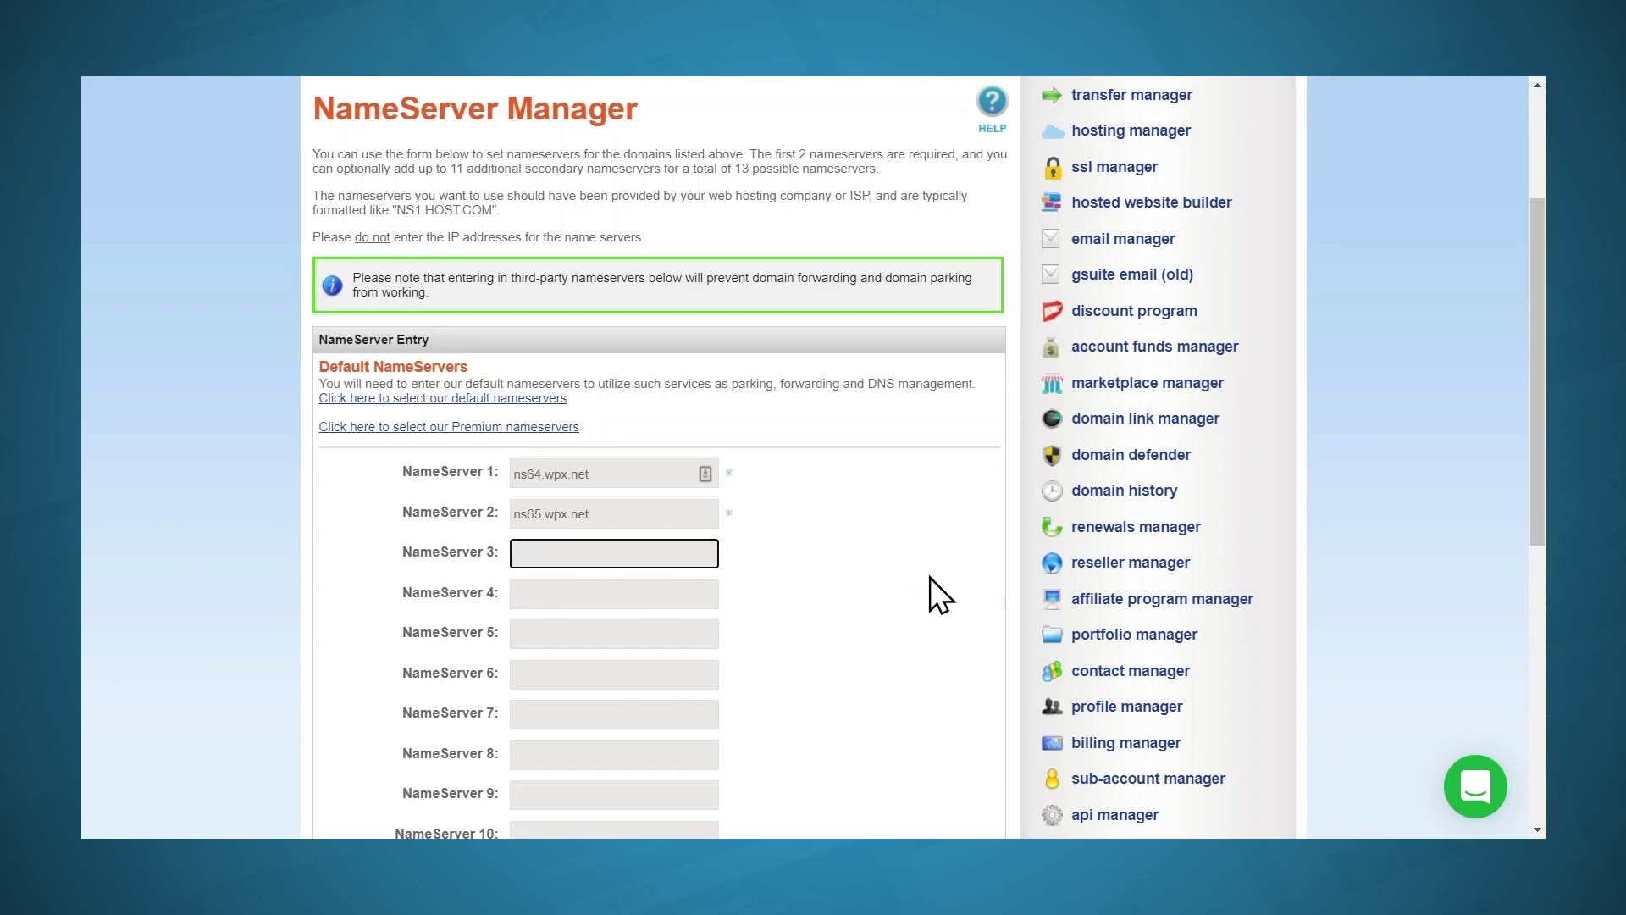
scroll(929, 577, "down", 5)
scroll(930, 577, "down", 2)
left_click(715, 518)
type("london")
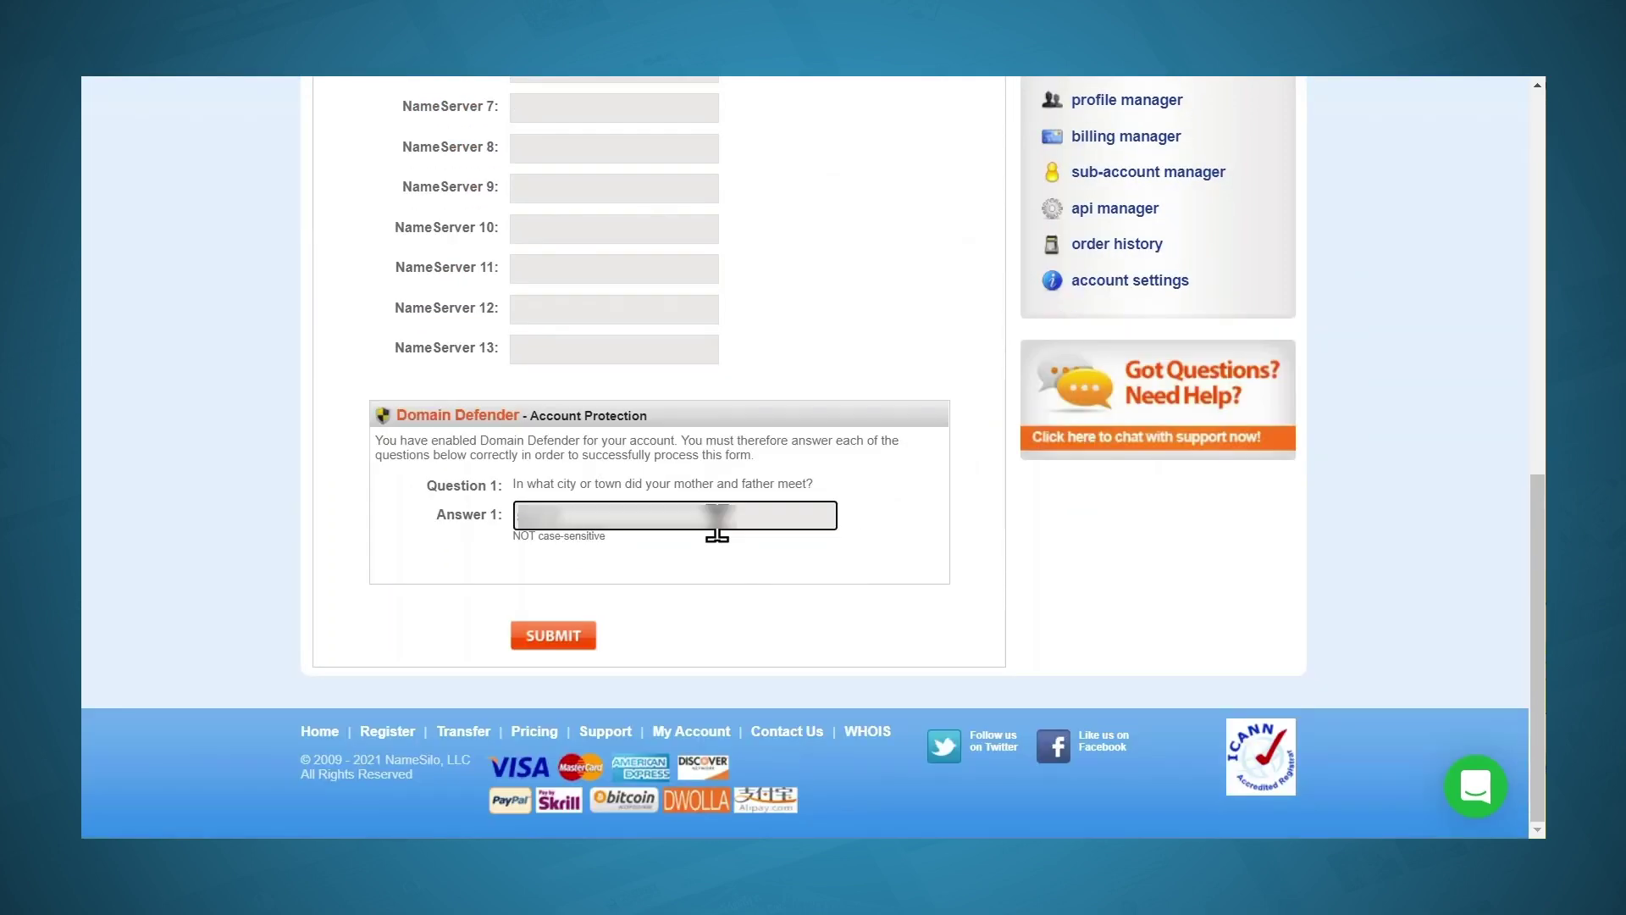